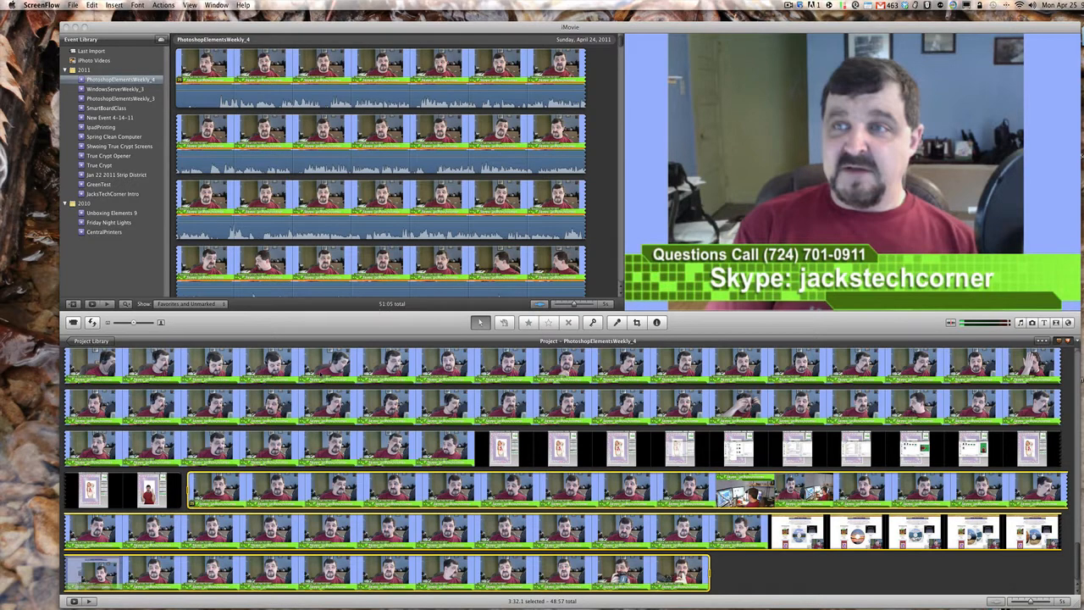
- Review the project's two video clips, playing short parts and selecting each one around the point where they meet
click(322, 372)
key(space)
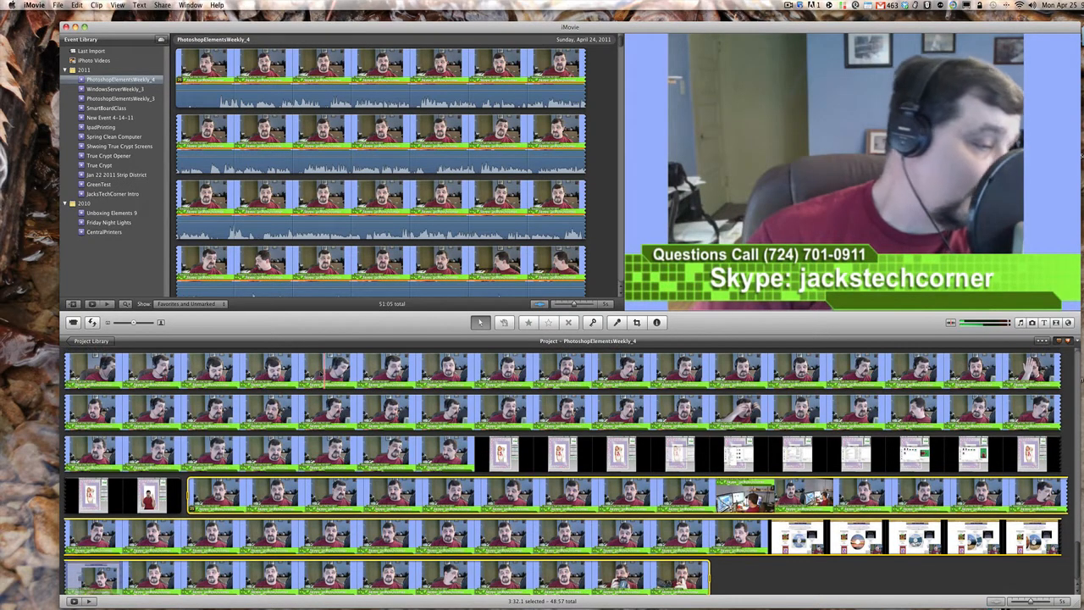
key(space)
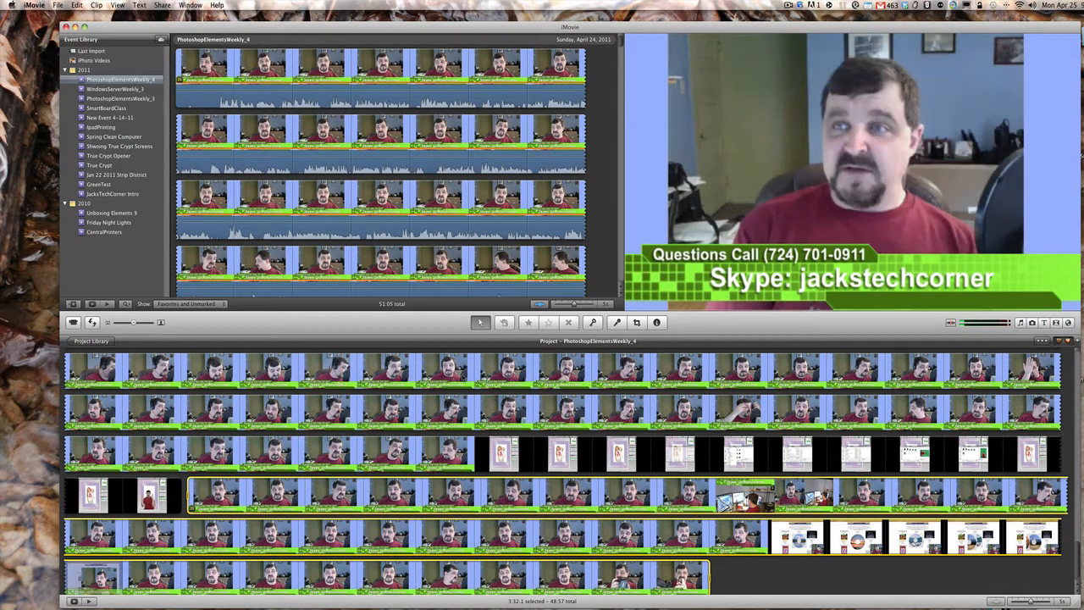
scroll(458, 379, up, 6)
scroll(458, 379, up, 1)
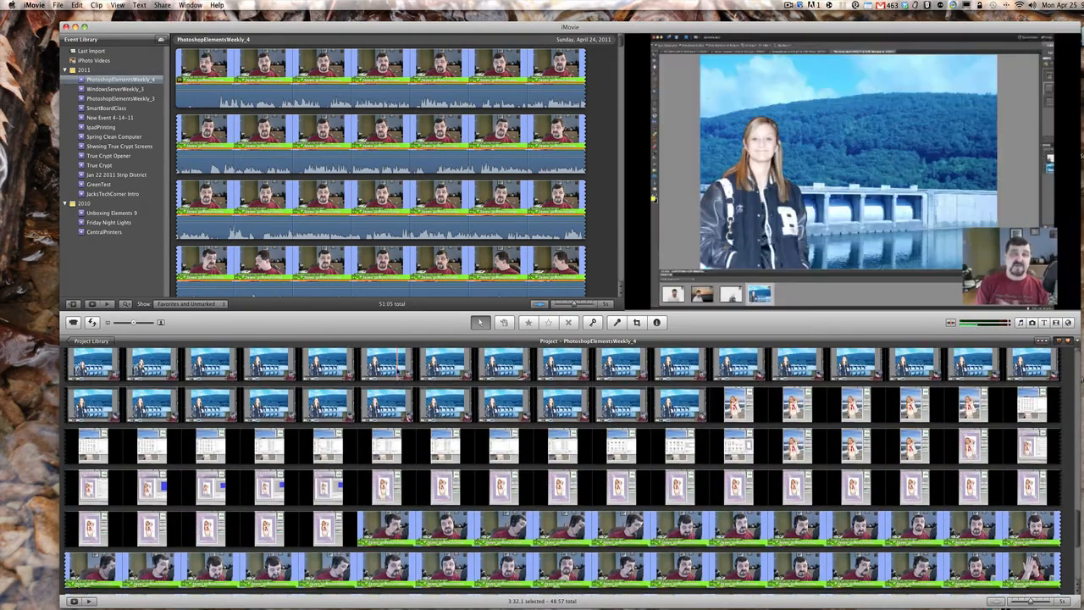
key(space)
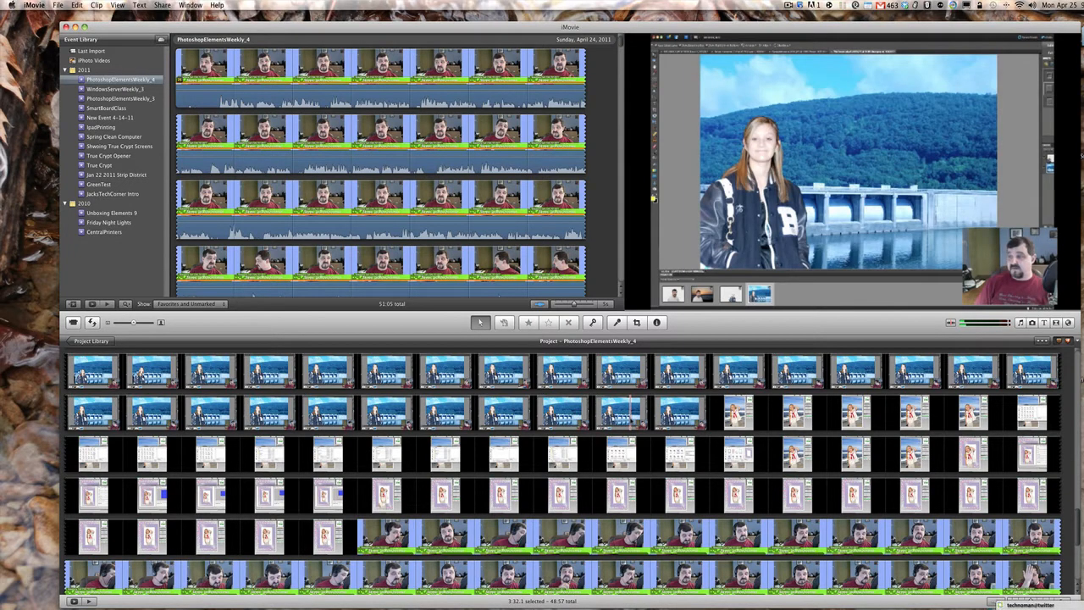
scroll(631, 411, down, 10)
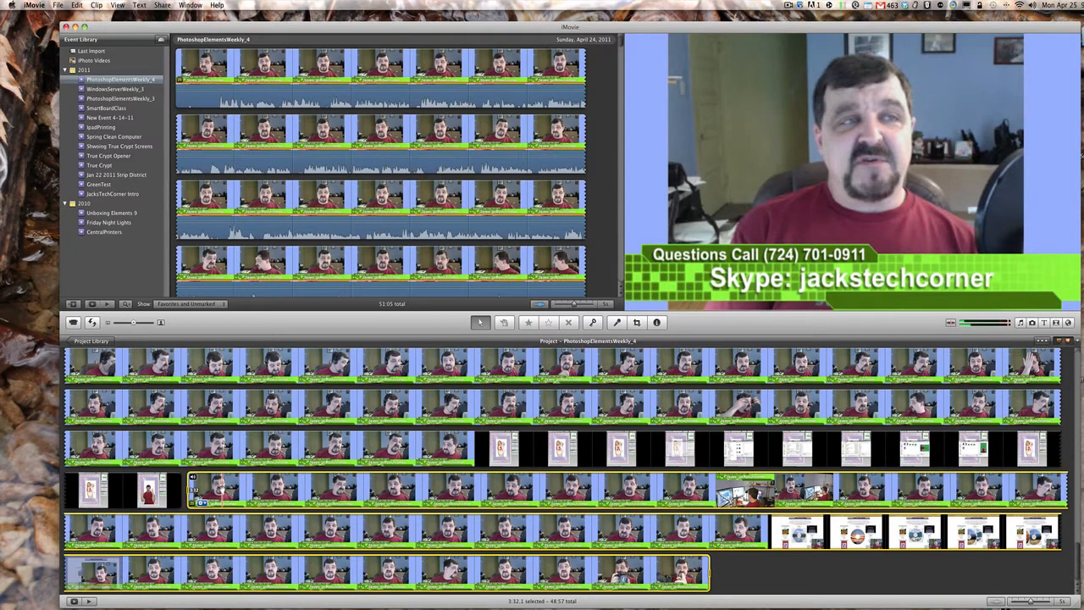
click(151, 491)
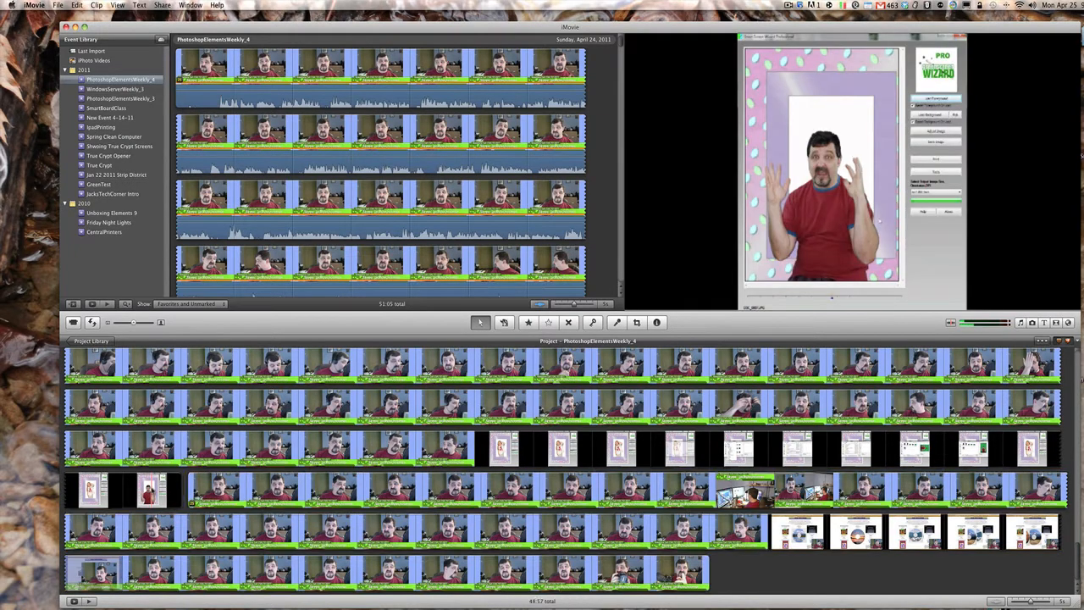
click(216, 487)
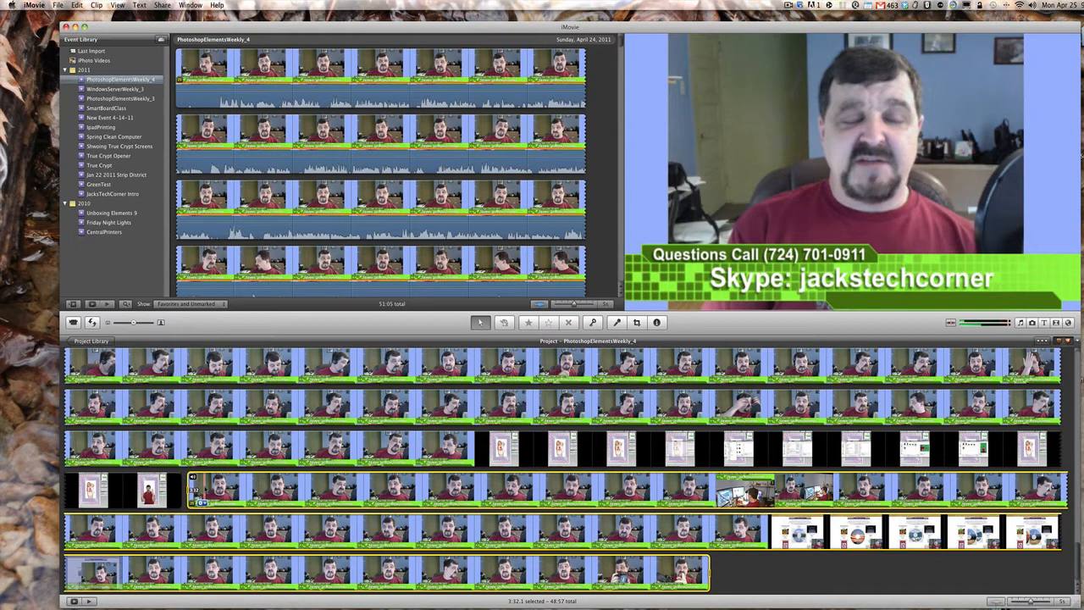
- Select all video clips in the PhotoshopElementsWeekly_4 project
scroll(566, 470, down, 10)
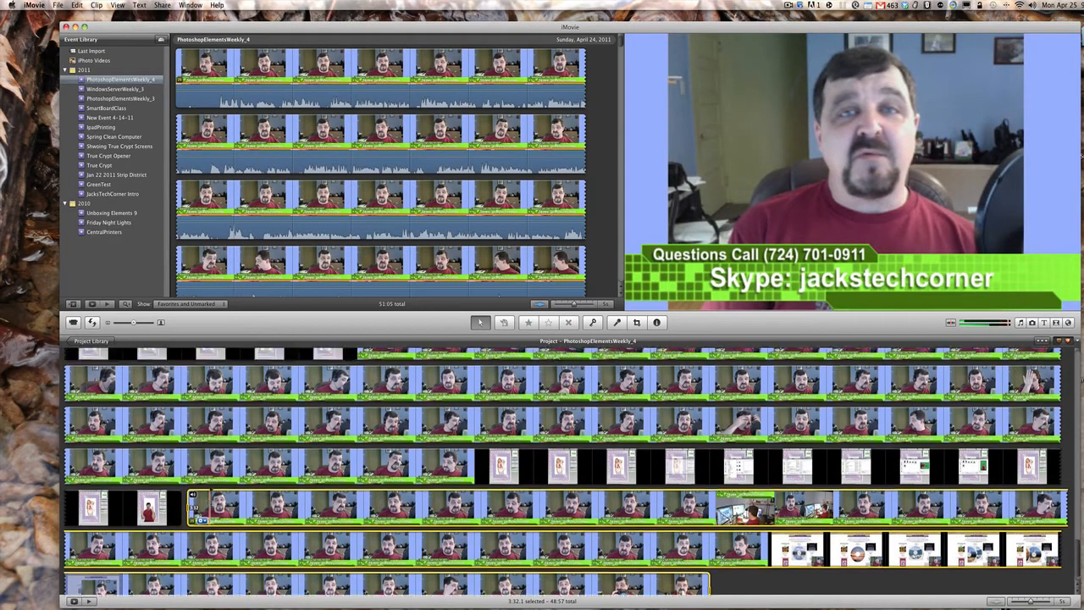
scroll(563, 471, up, 15)
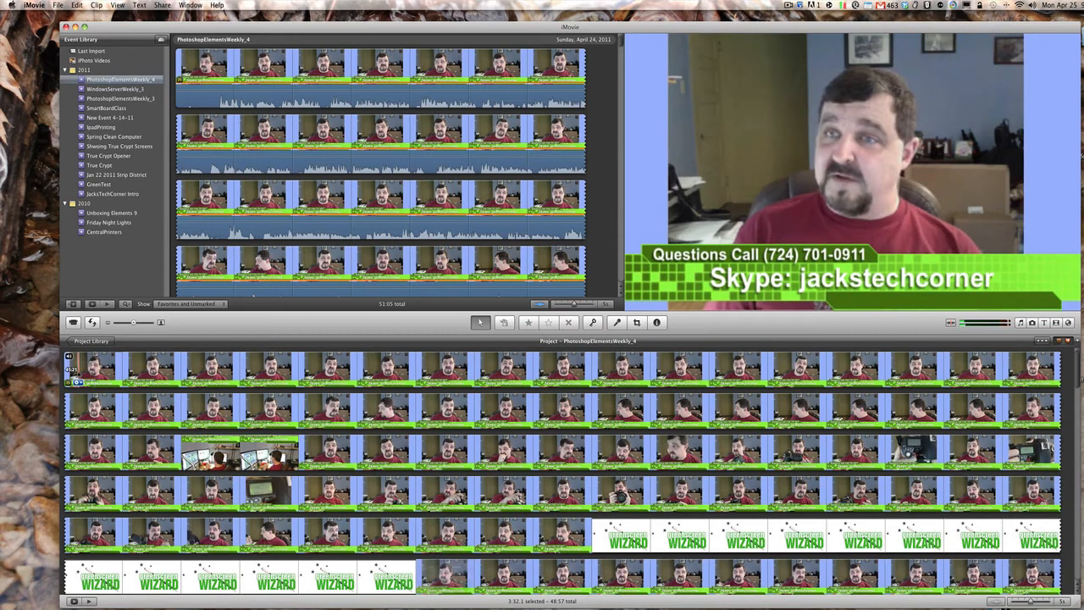
key(super+a)
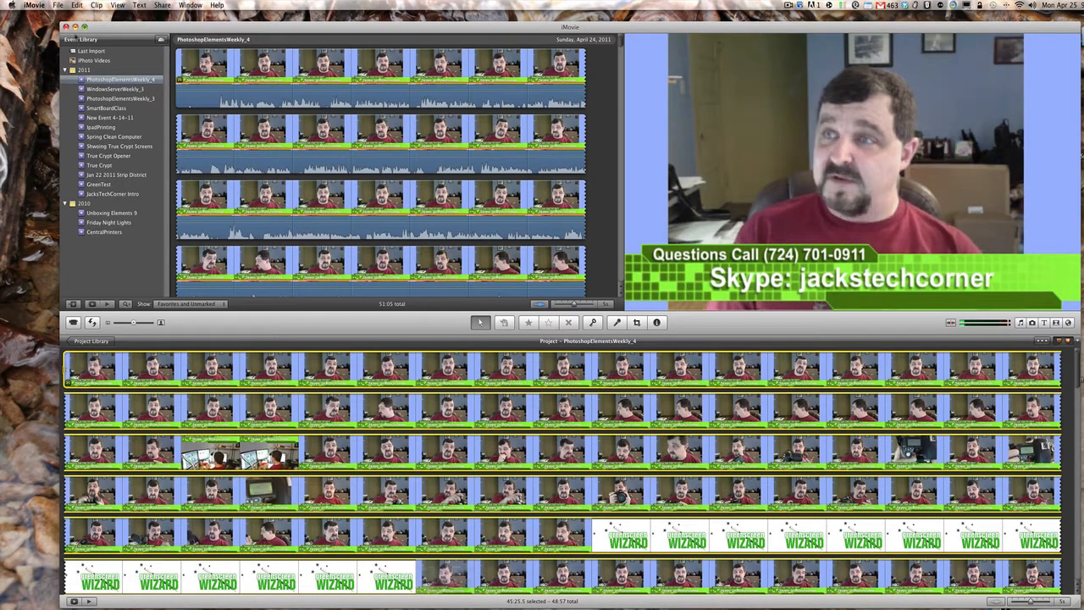
click(76, 6)
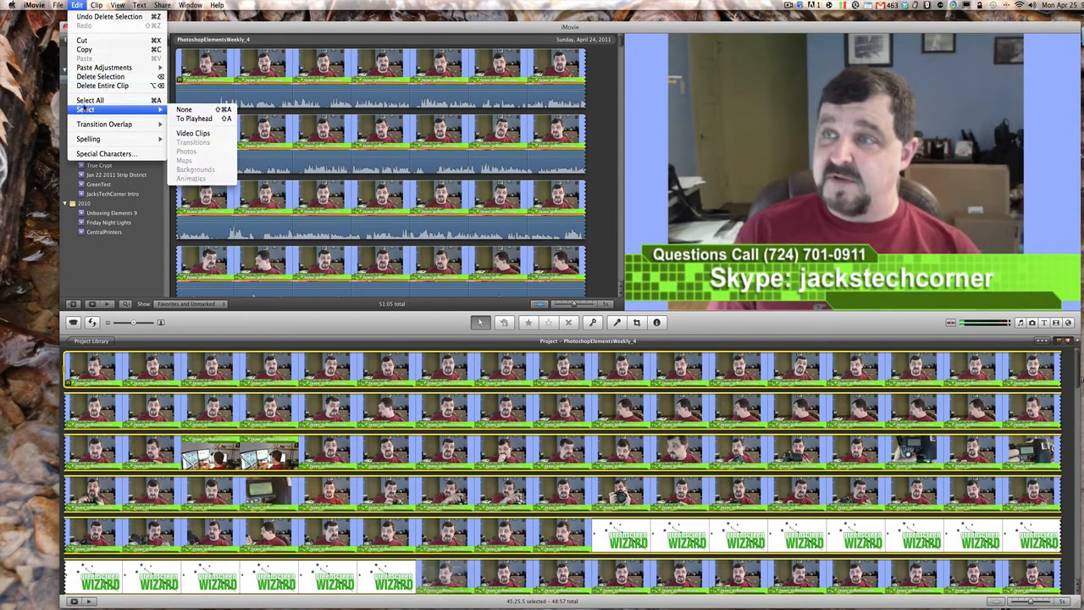
click(90, 100)
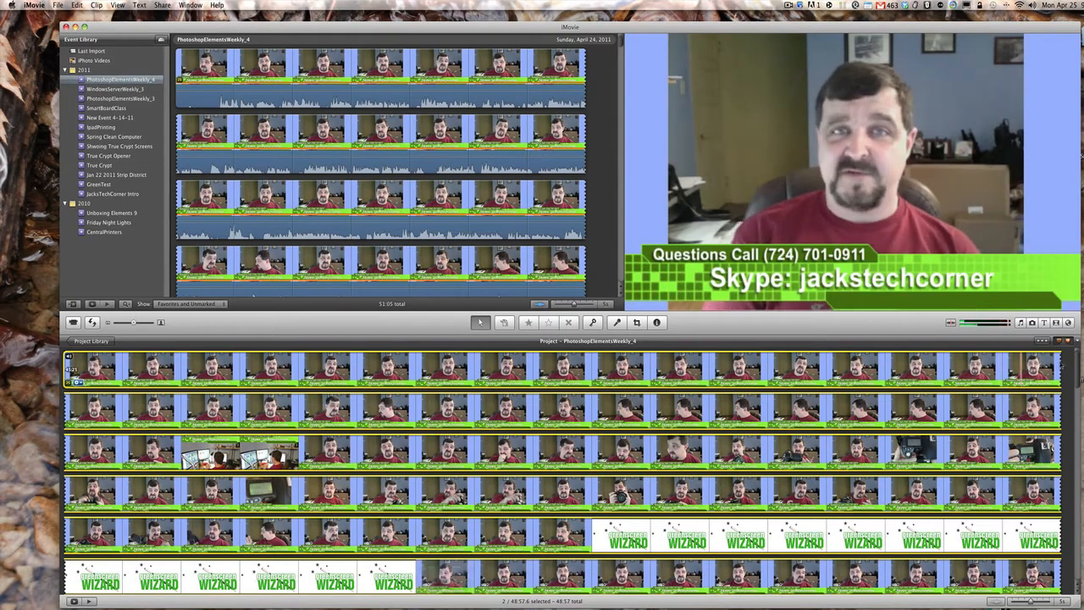
- Detach the audio from the long first clip of the project
mouse_move(1078, 363)
mouse_down()
mouse_move(1079, 555)
mouse_move(1079, 360)
mouse_up()
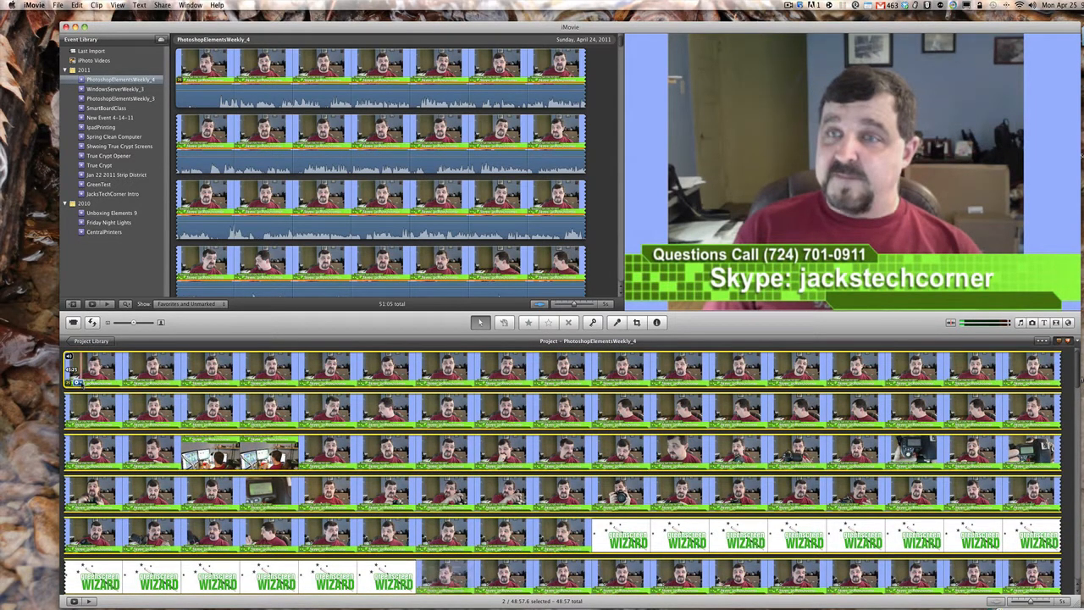
click(77, 382)
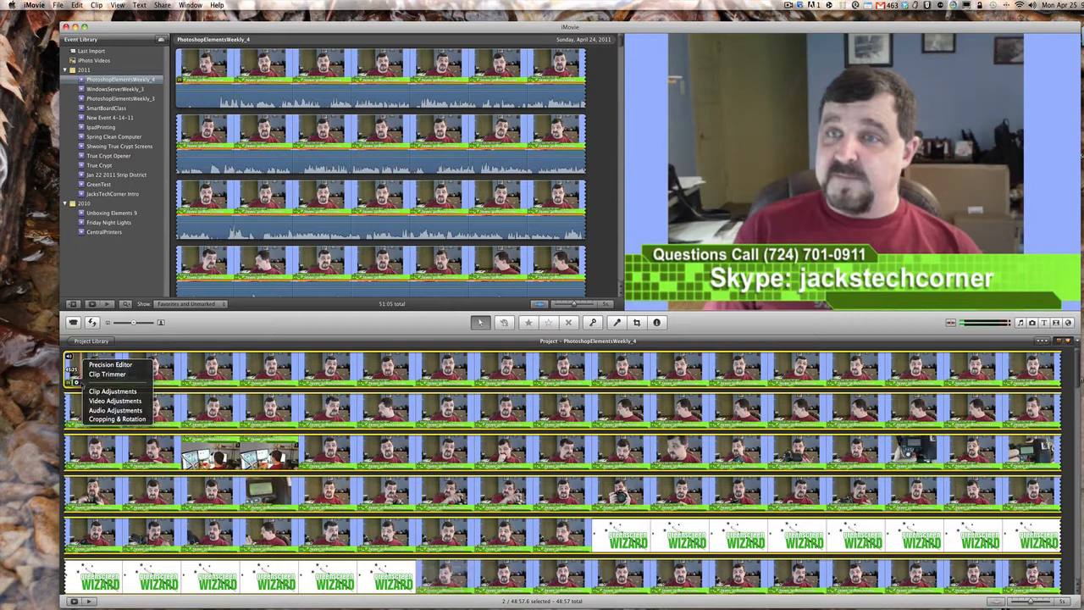
click(176, 332)
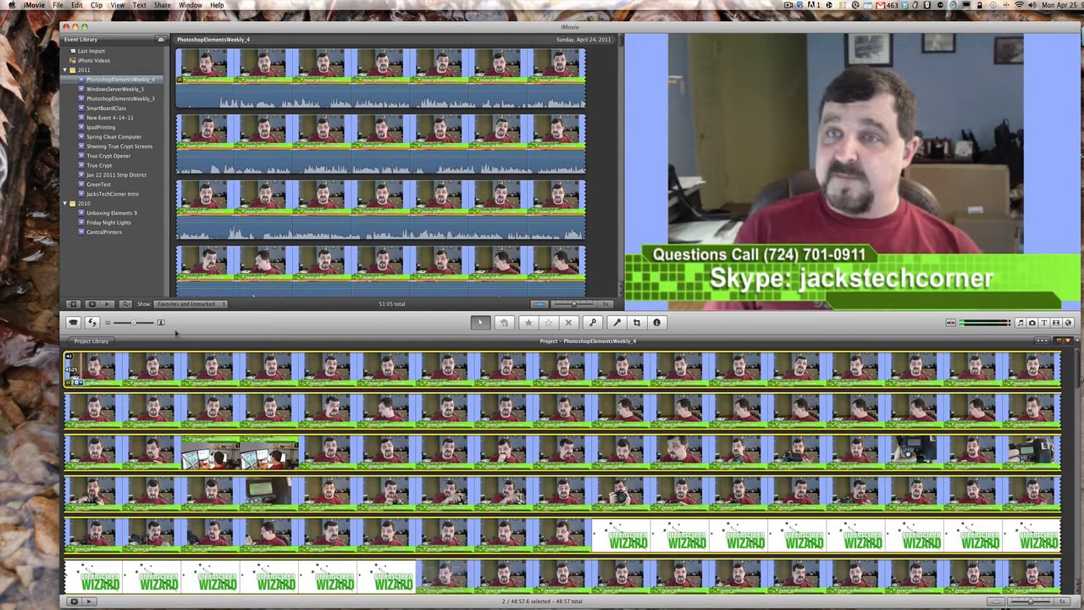
right_click(105, 369)
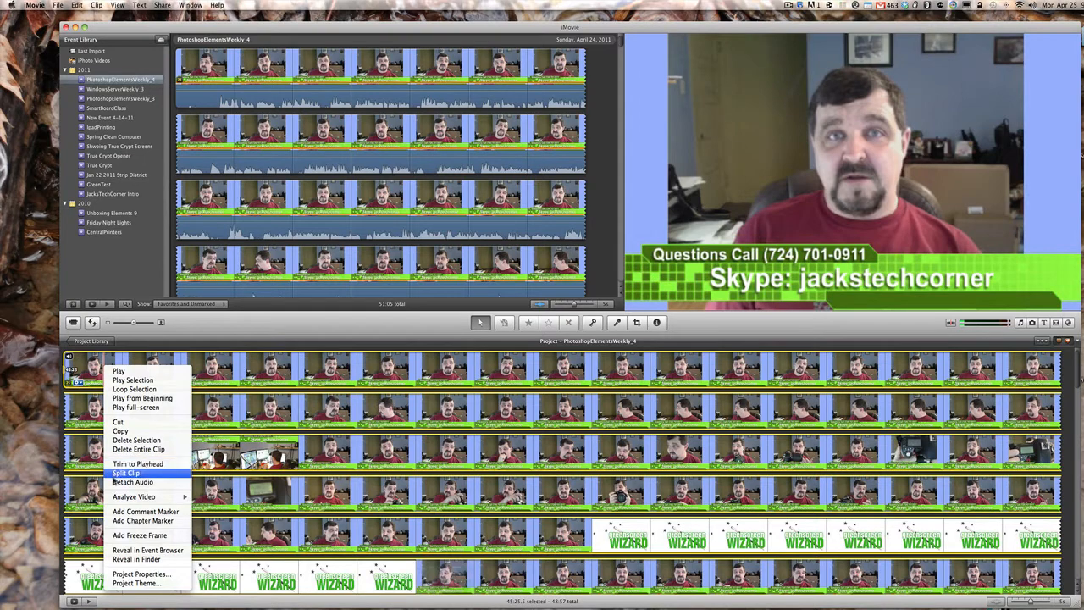
click(115, 481)
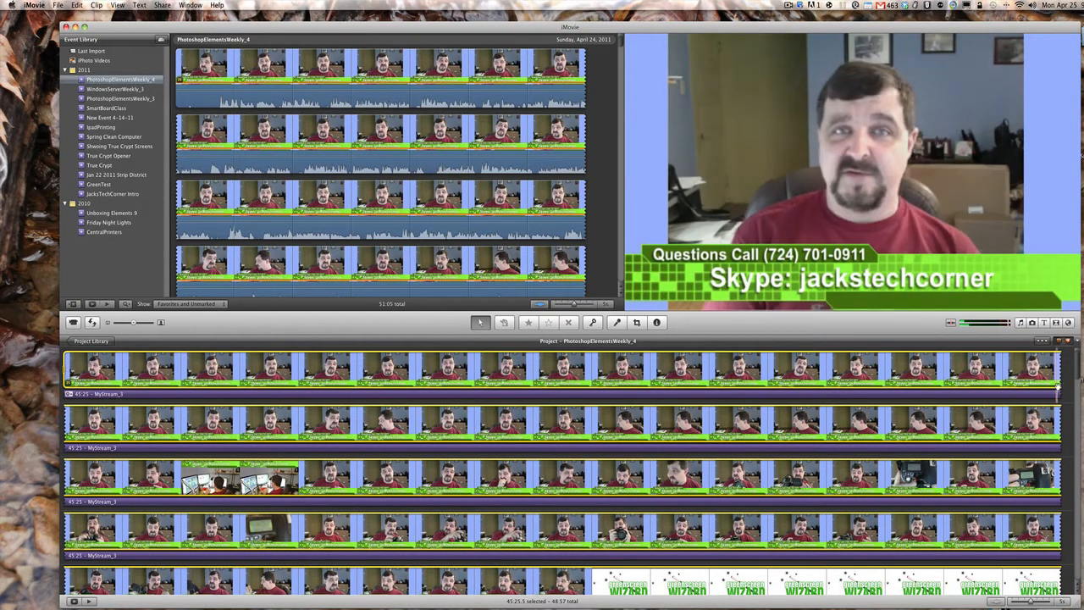
- Detach the audio from the shorter second clip at the end of the project
drag(1079, 366, 1078, 569)
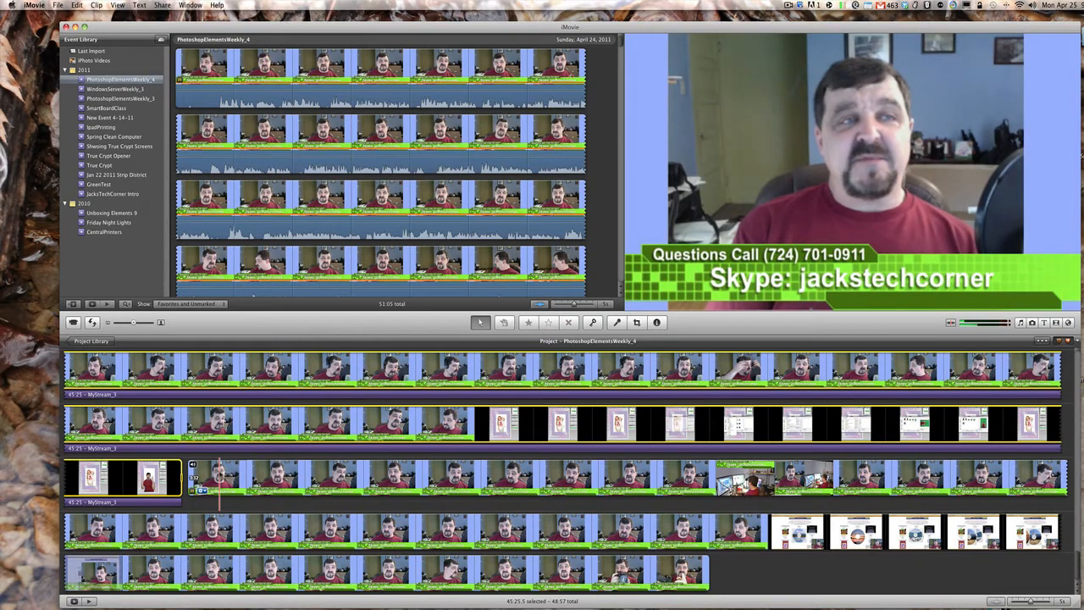
click(219, 476)
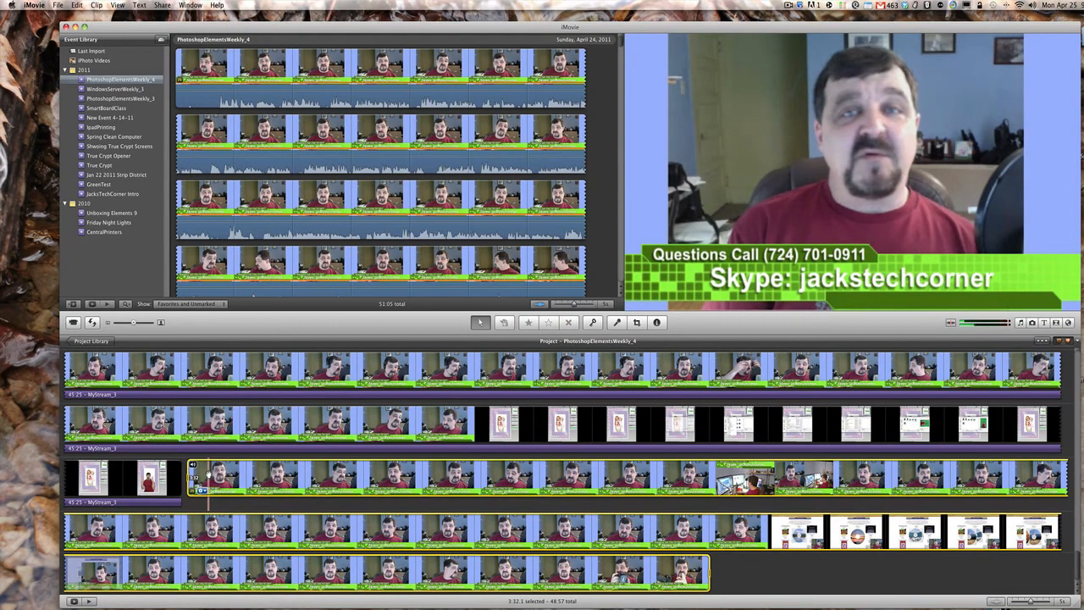
right_click(208, 472)
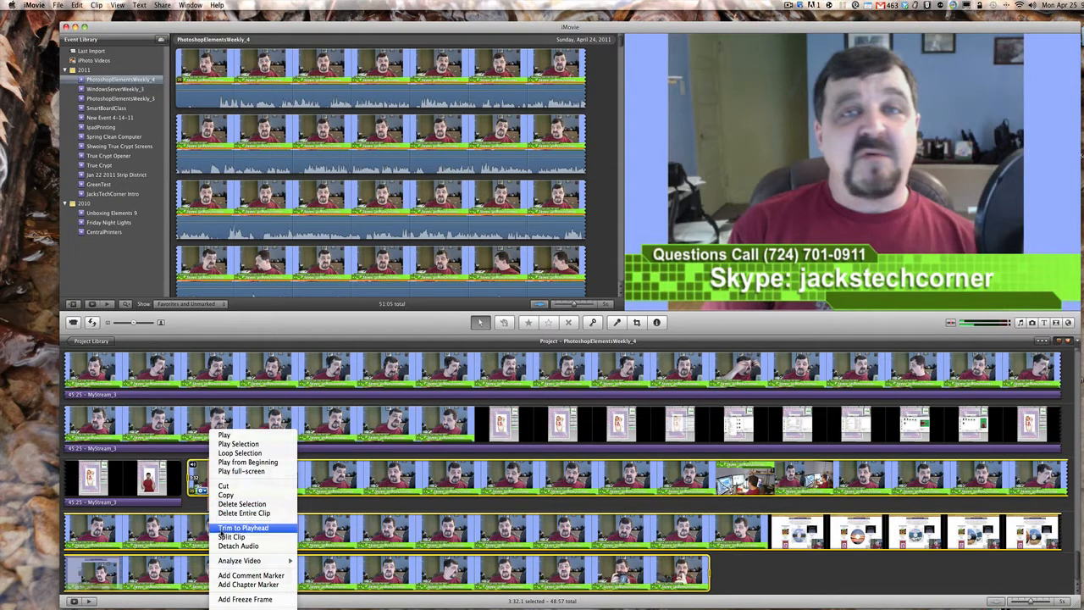
click(222, 545)
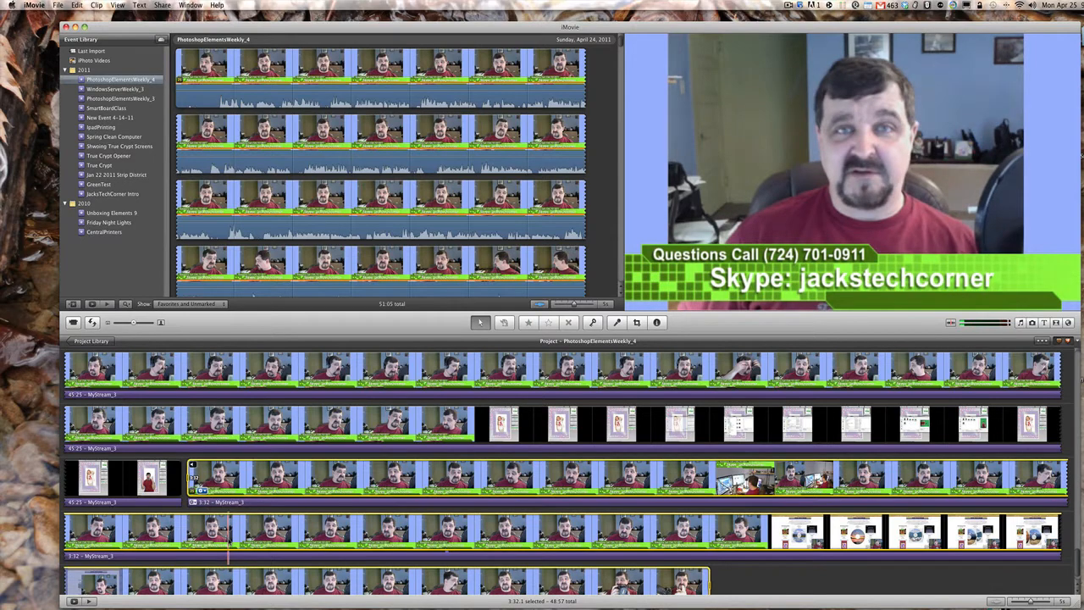
- Check the detached audio tracks along the project and select all of its clips
scroll(231, 542, down, 10)
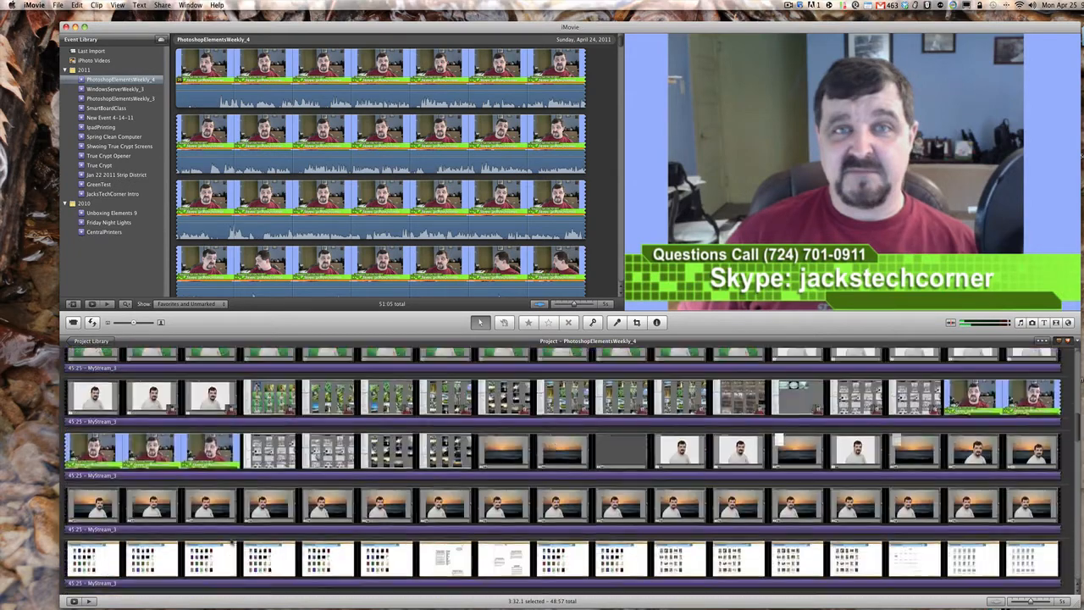
scroll(231, 542, up, 10)
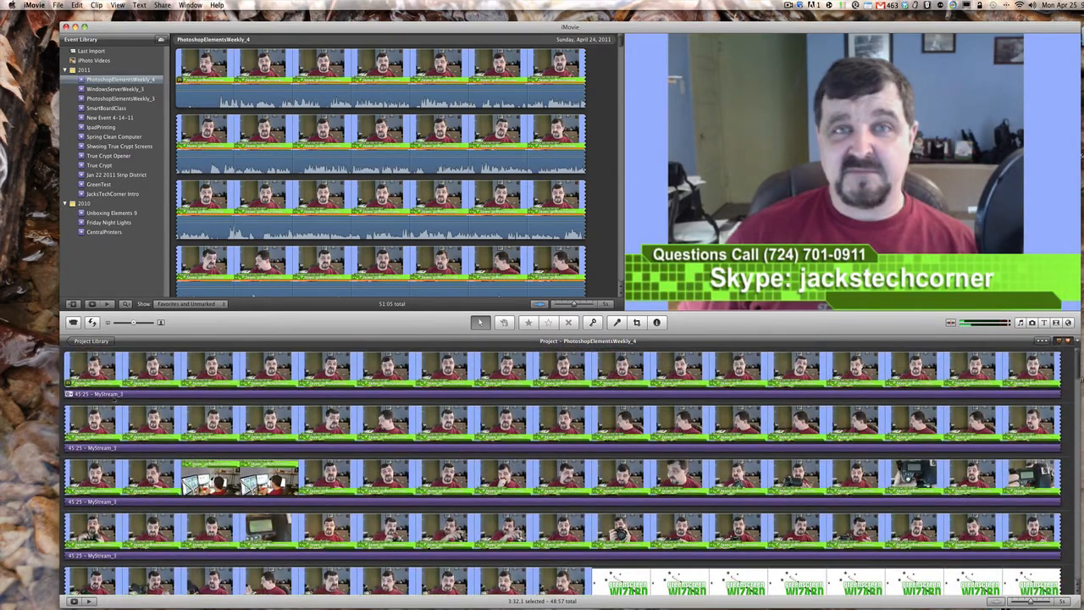
scroll(115, 397, down, 10)
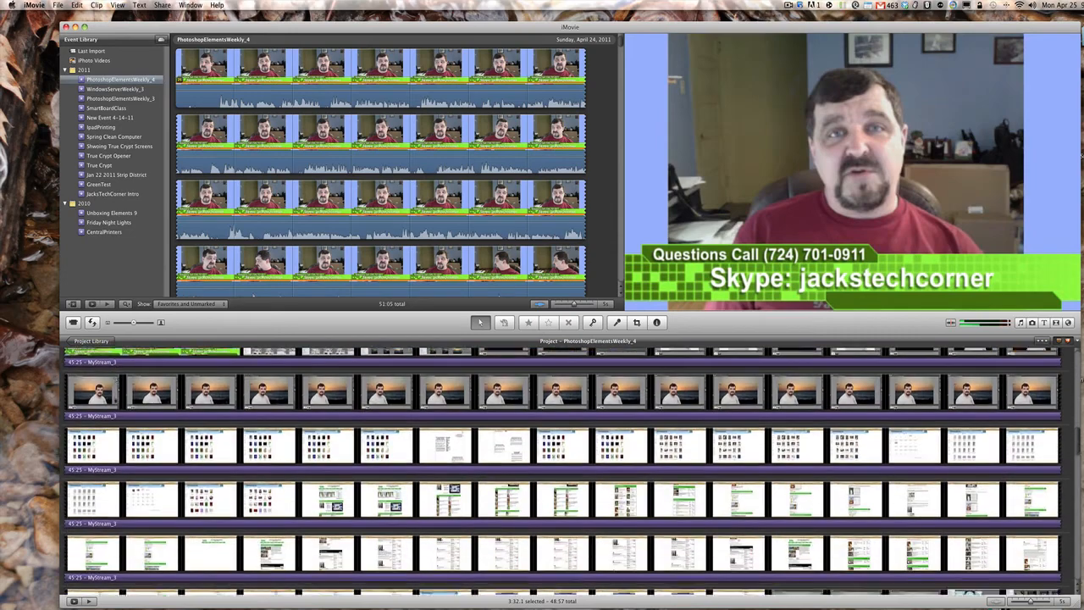
scroll(566, 470, down, 15)
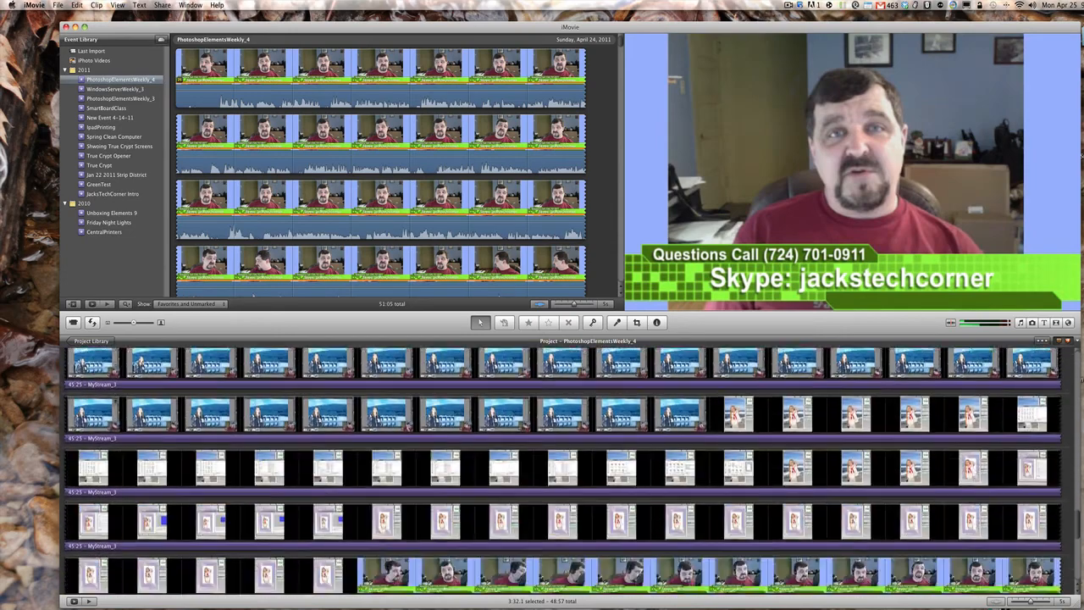
scroll(116, 400, down, 5)
scroll(115, 400, down, 5)
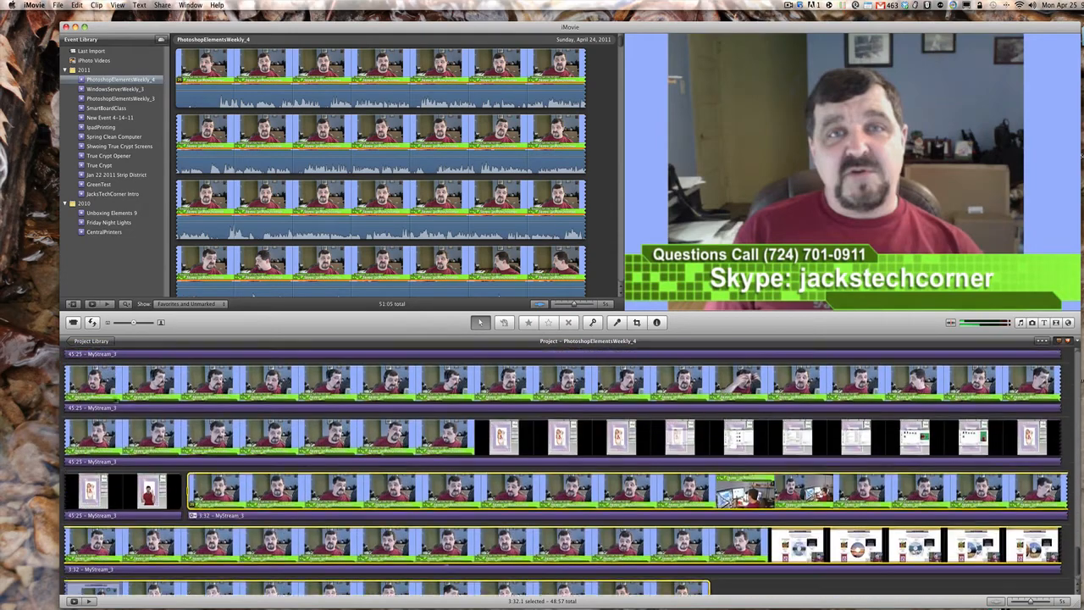
click(77, 6)
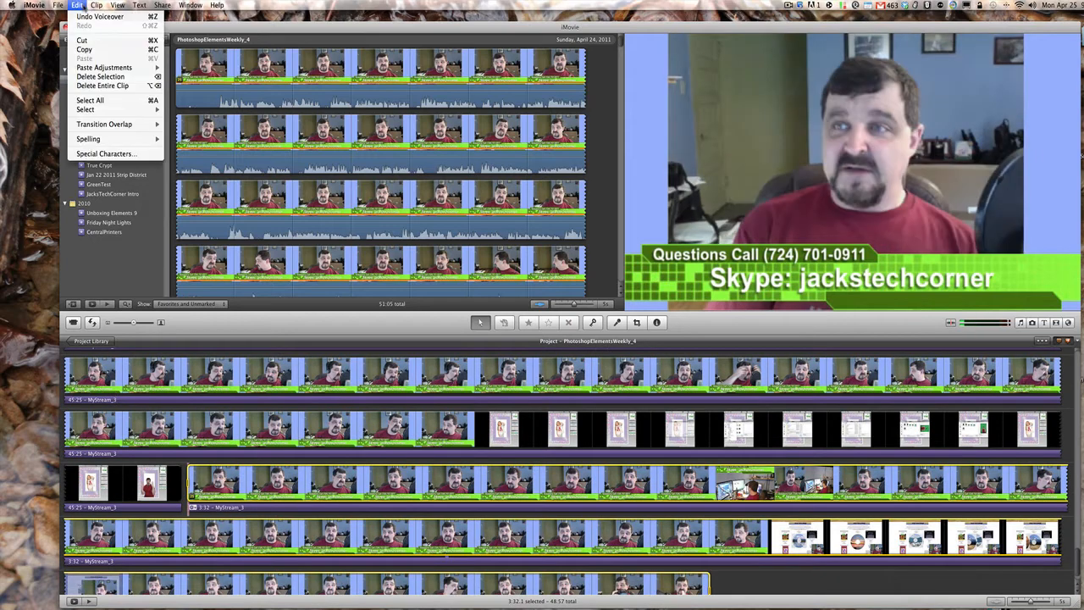
click(90, 100)
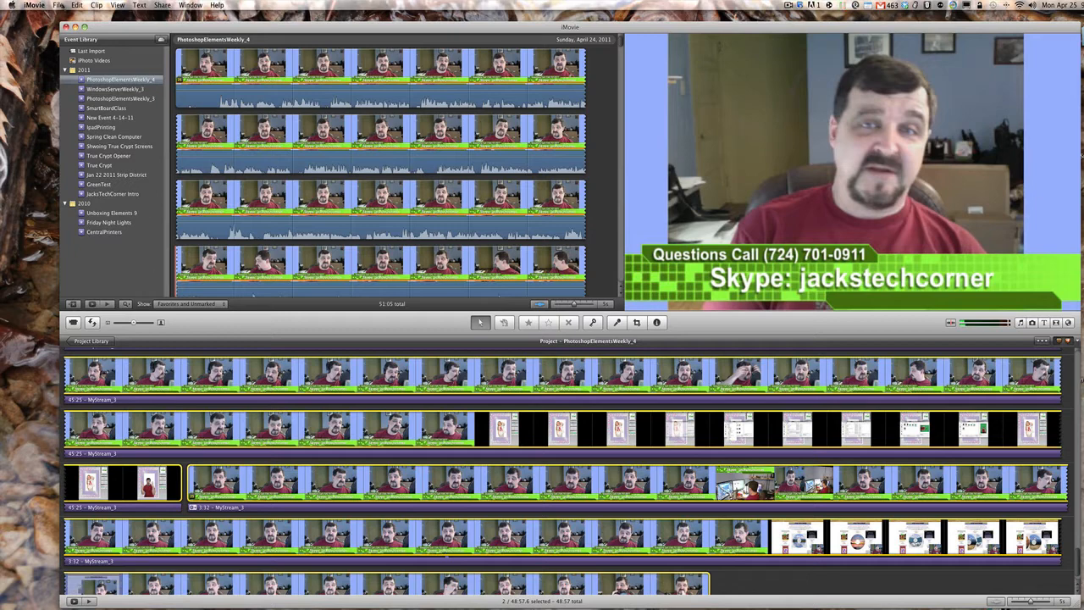
- Open the QuickTime export for the project
click(61, 6)
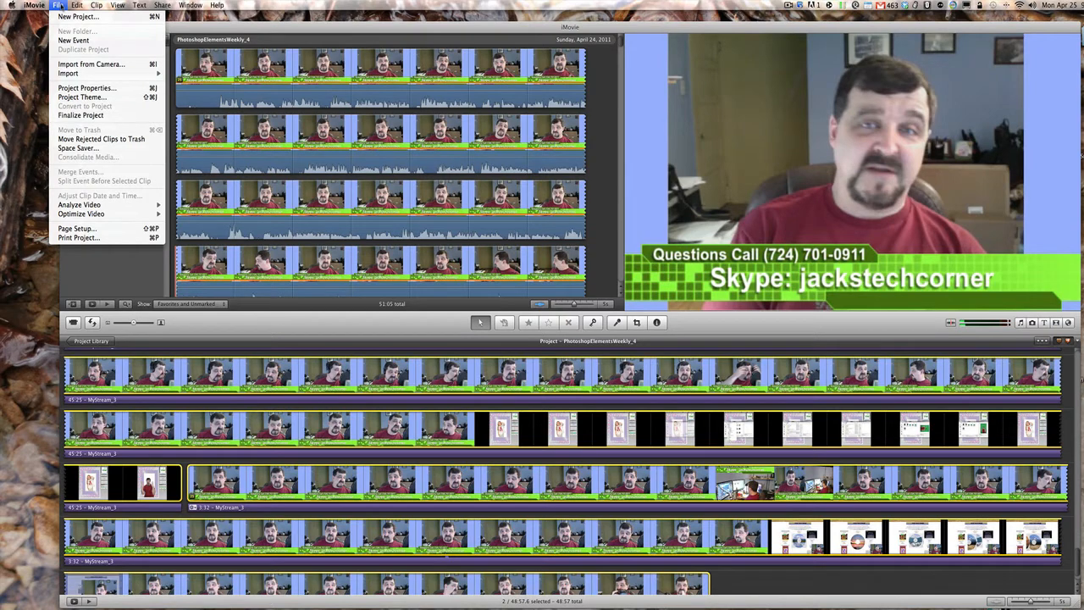
mouse_move(162, 6)
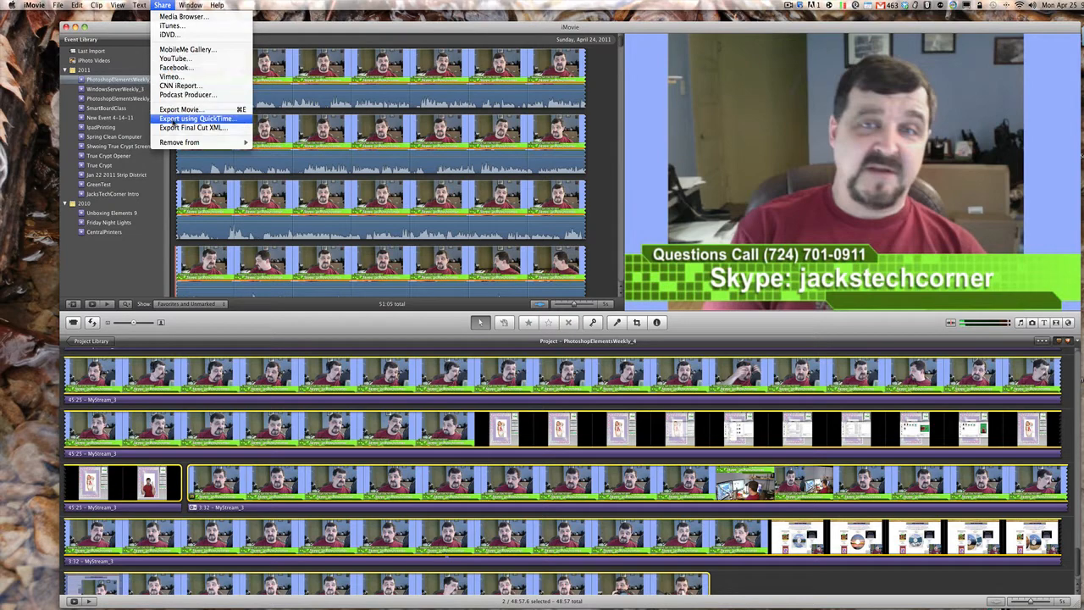
click(174, 119)
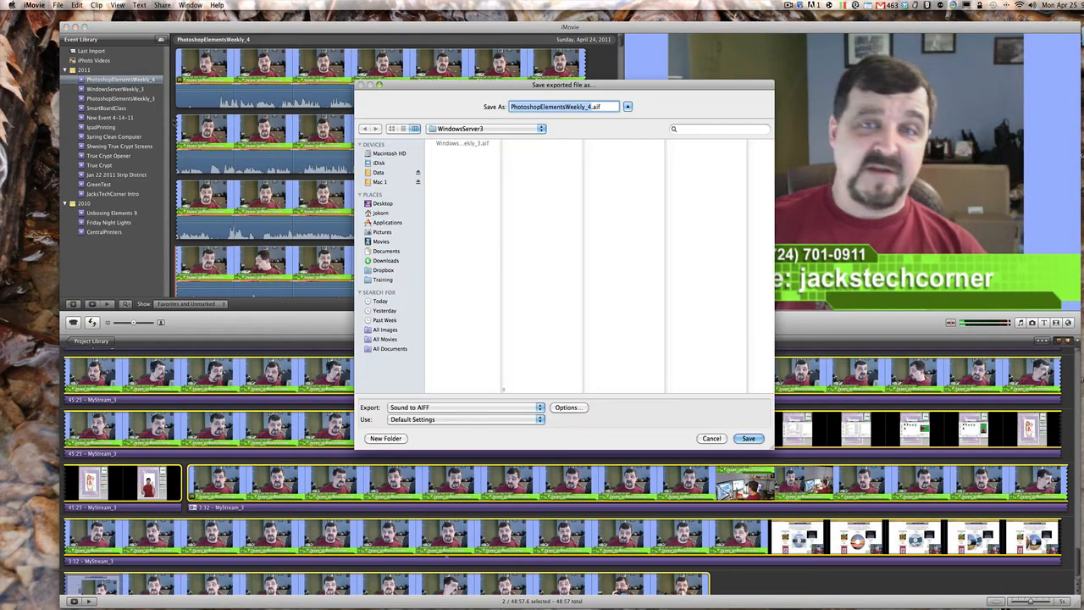
drag(454, 90, 437, 91)
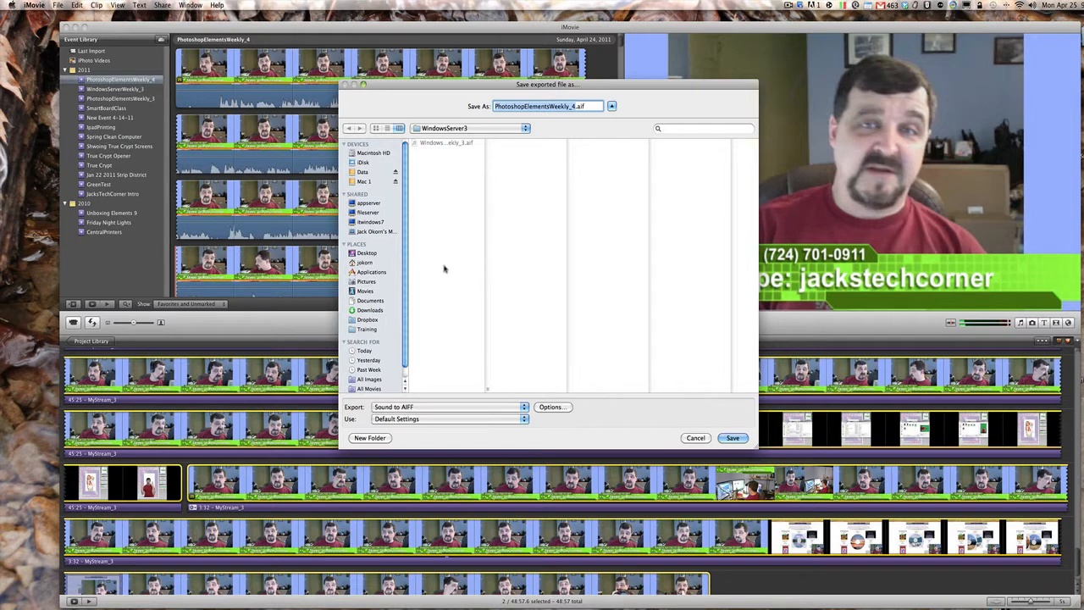
- Create a folder named ElementsWeekly_4 inside the Desktop's ShowAudio folder and save the PhotoshopElementsWeekly_4.aif export into it
click(366, 253)
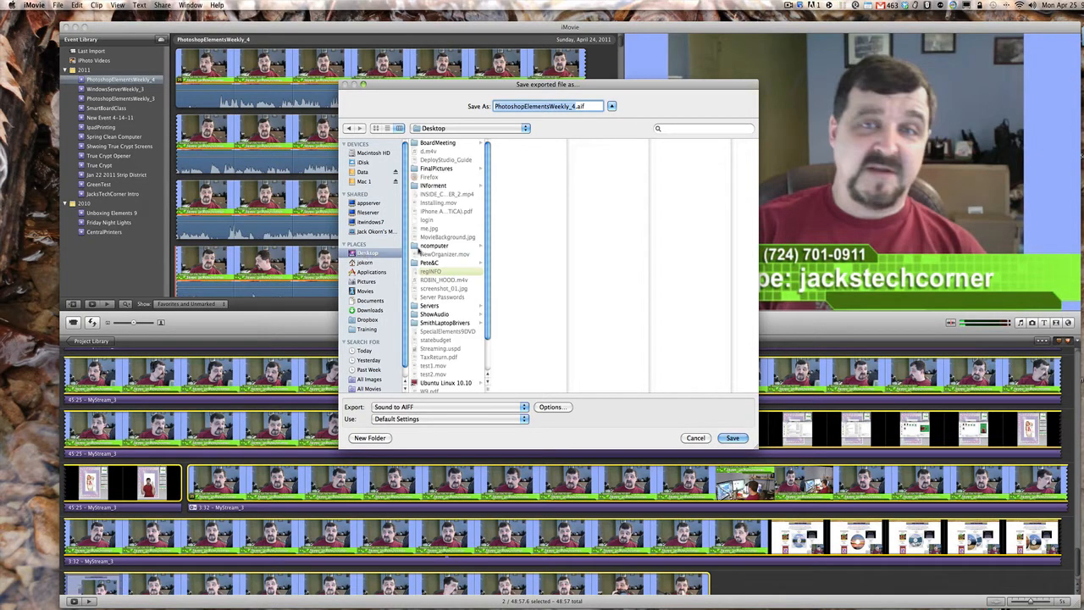
click(450, 314)
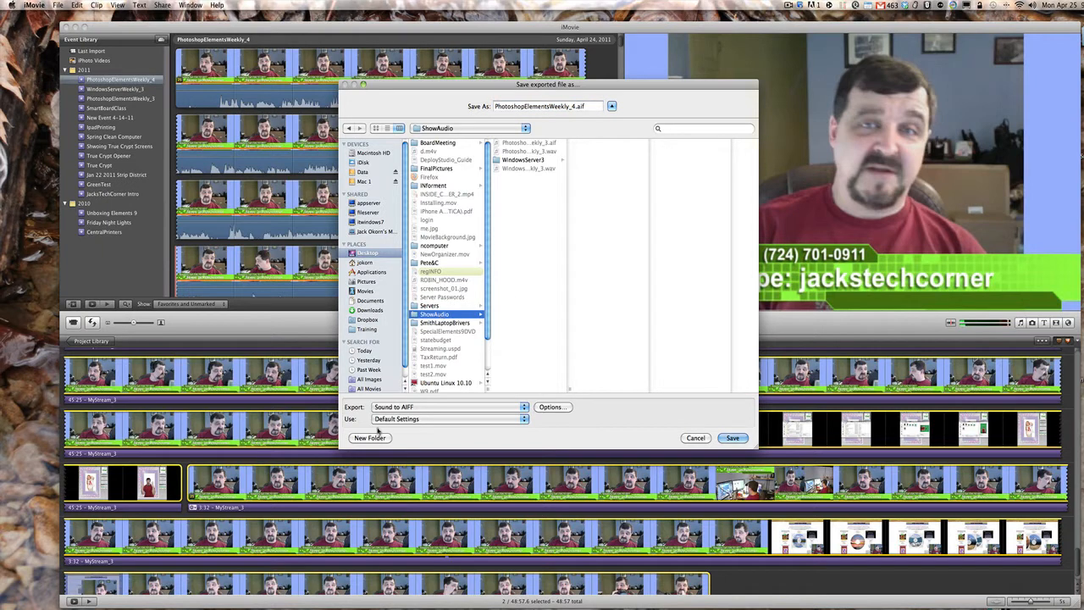
click(370, 438)
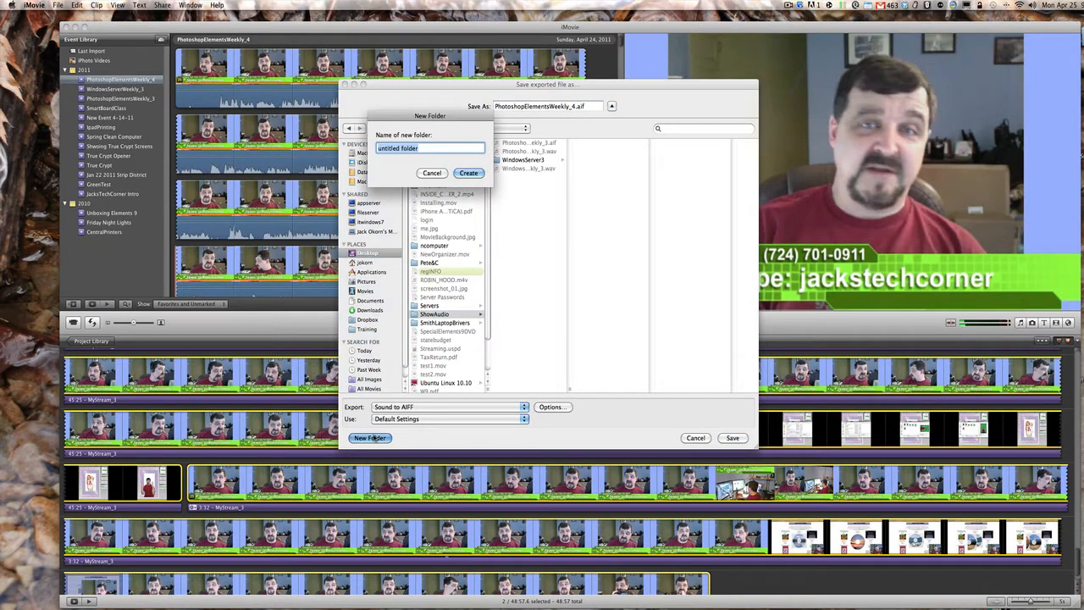
text(Elemenets)
key(BackSpace)
key(BackSpace)
key(BackSpace)
key(BackSpace)
text(ntsWeekly_4)
click(469, 174)
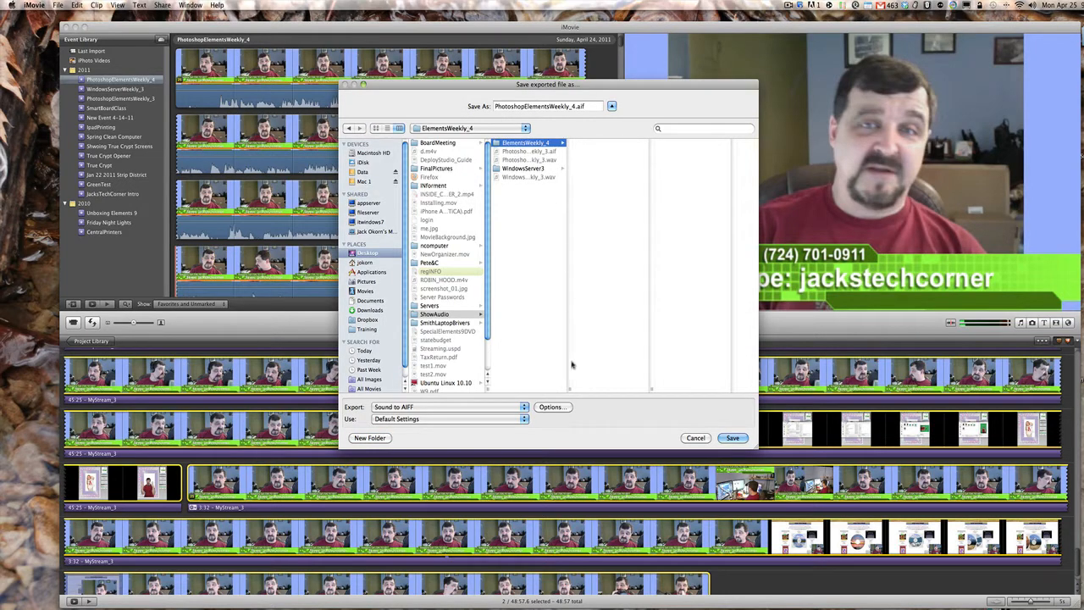
click(726, 437)
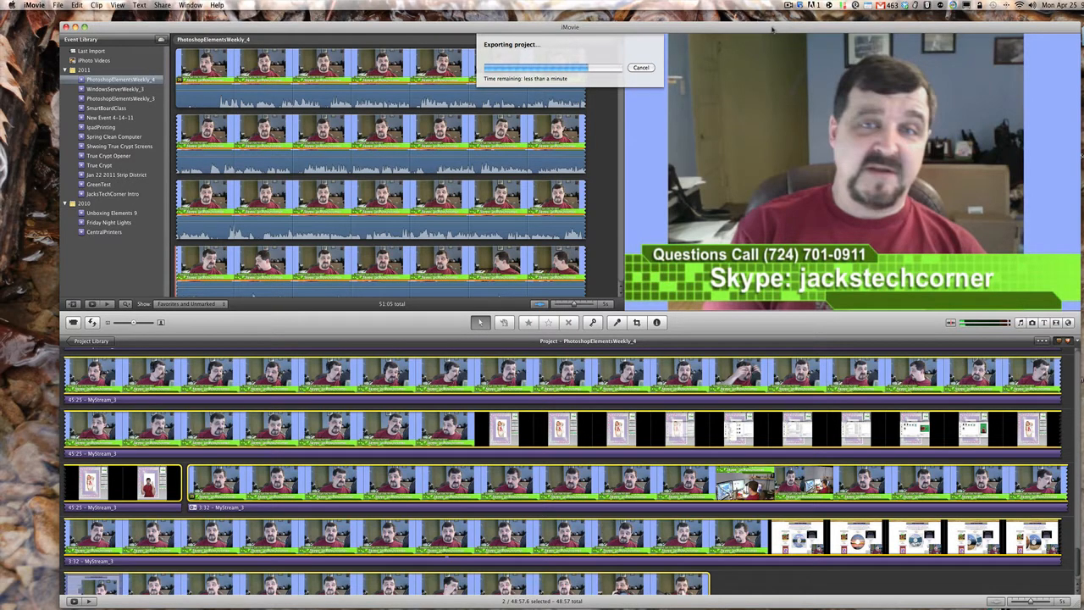
click(786, 5)
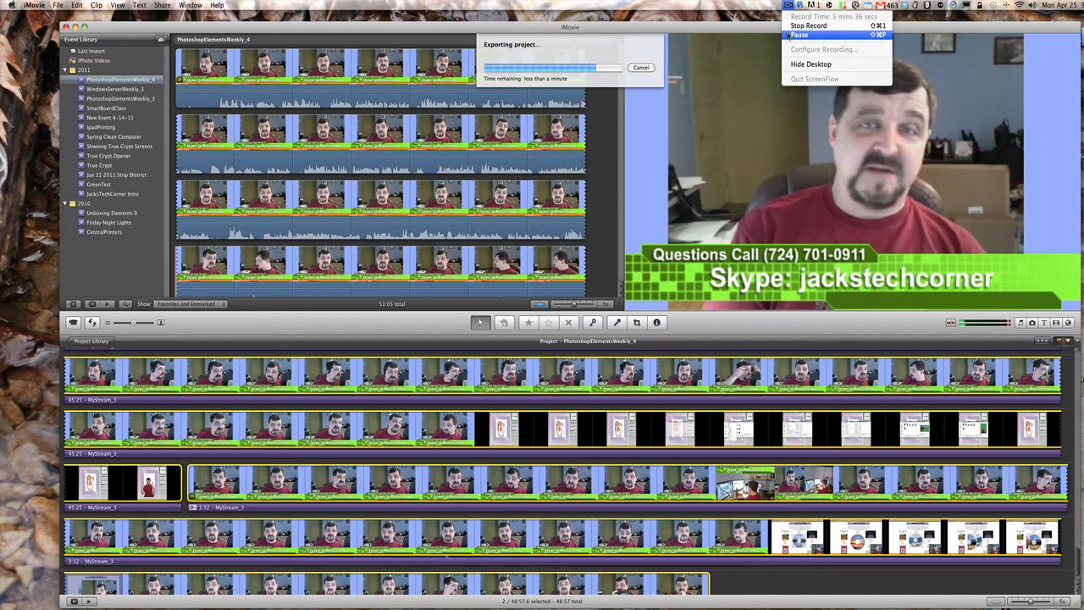
click(790, 7)
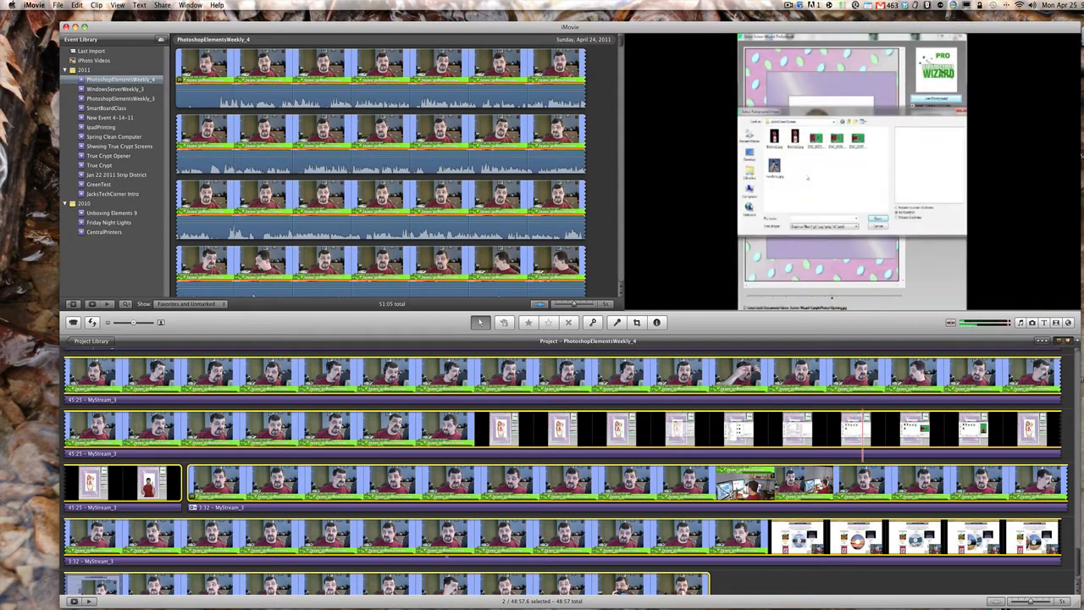
- Switch to Audacity and open PhotoshopElementsWeekly_4.aif from the ElementsWeekly_4 folder
key(super+Tab)
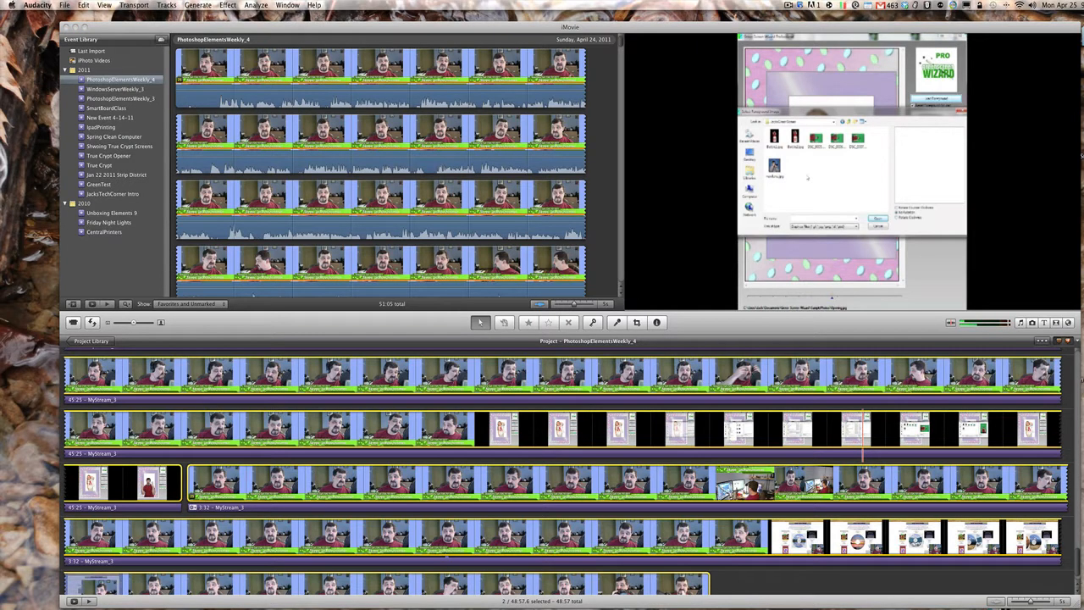
click(975, 606)
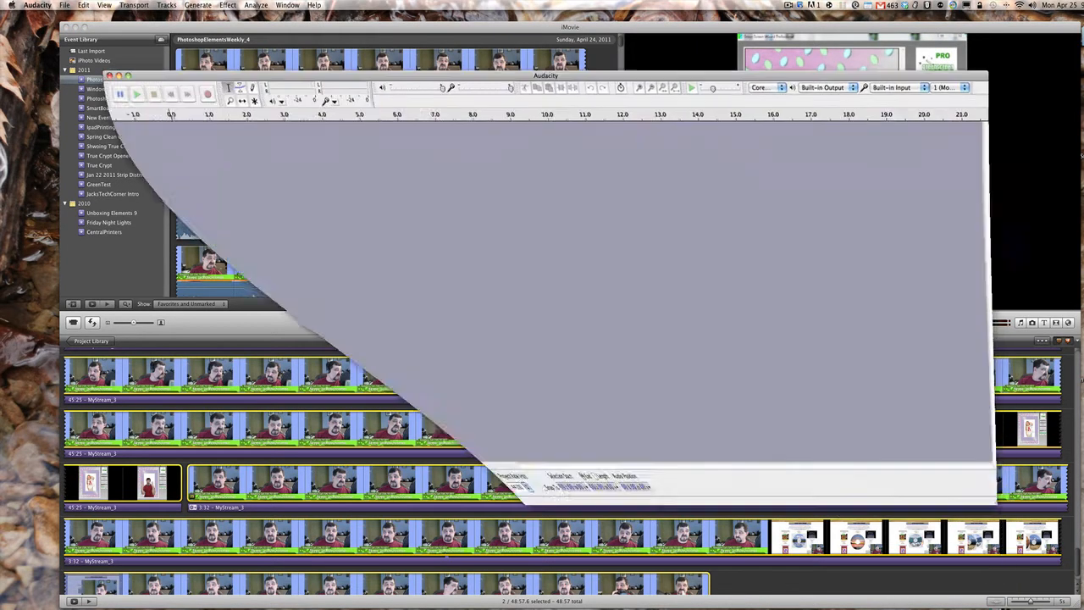
drag(468, 77, 468, 70)
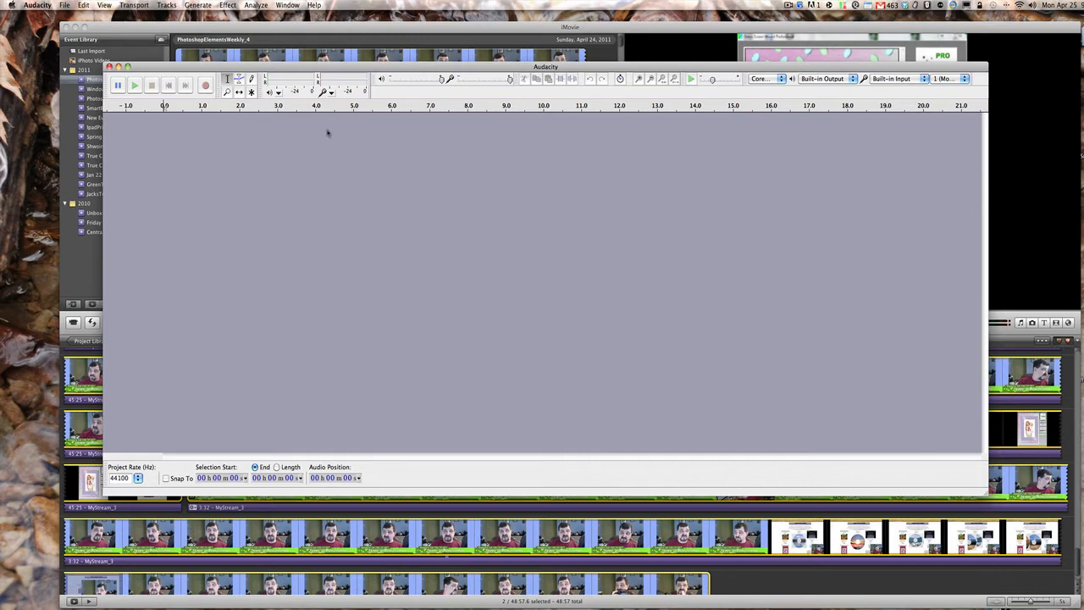
click(65, 5)
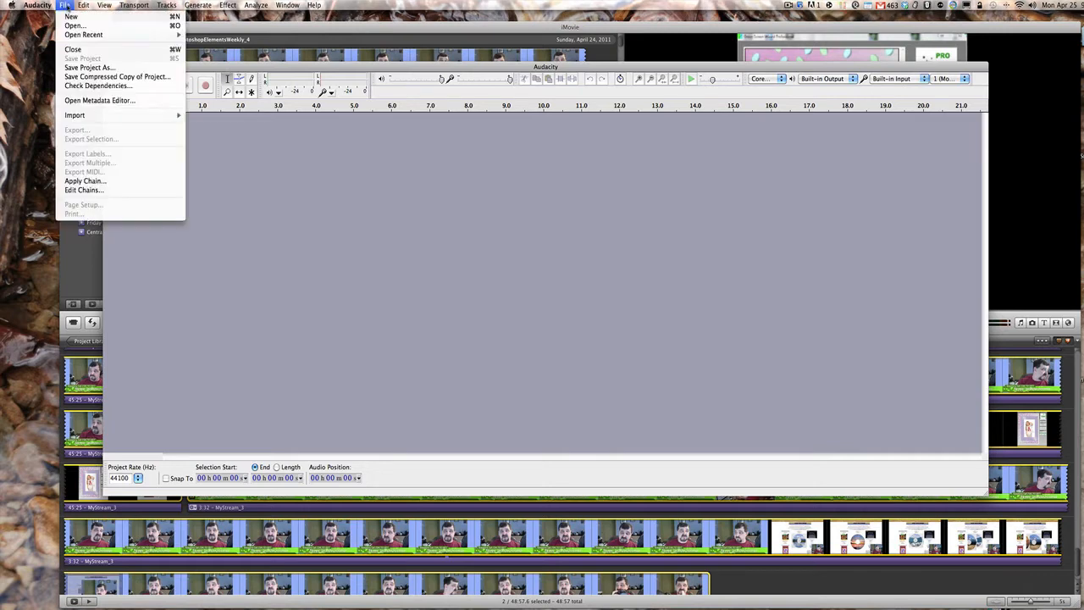
click(74, 33)
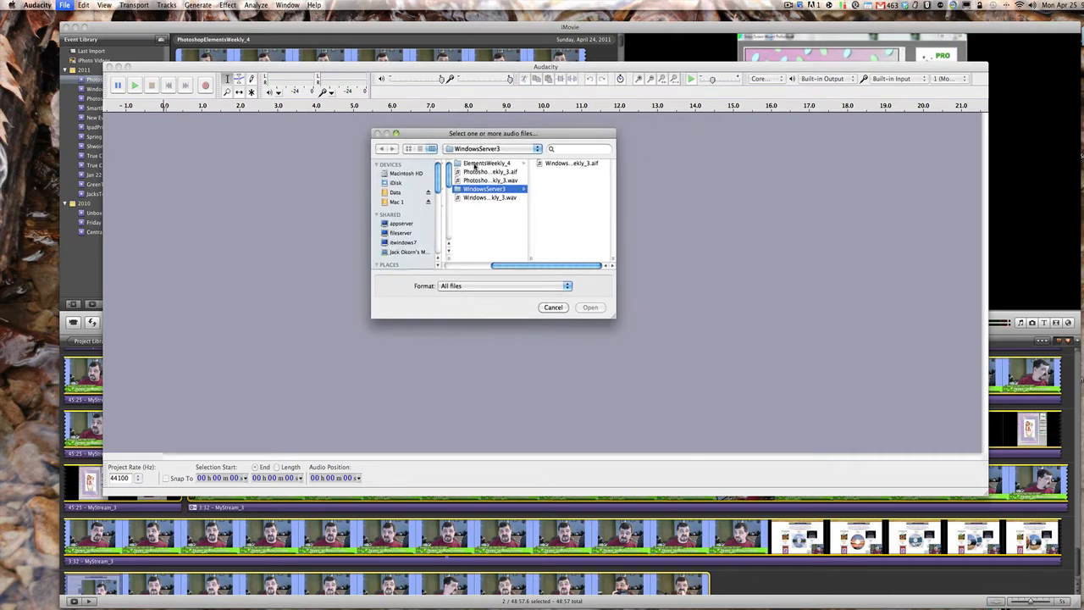
click(475, 165)
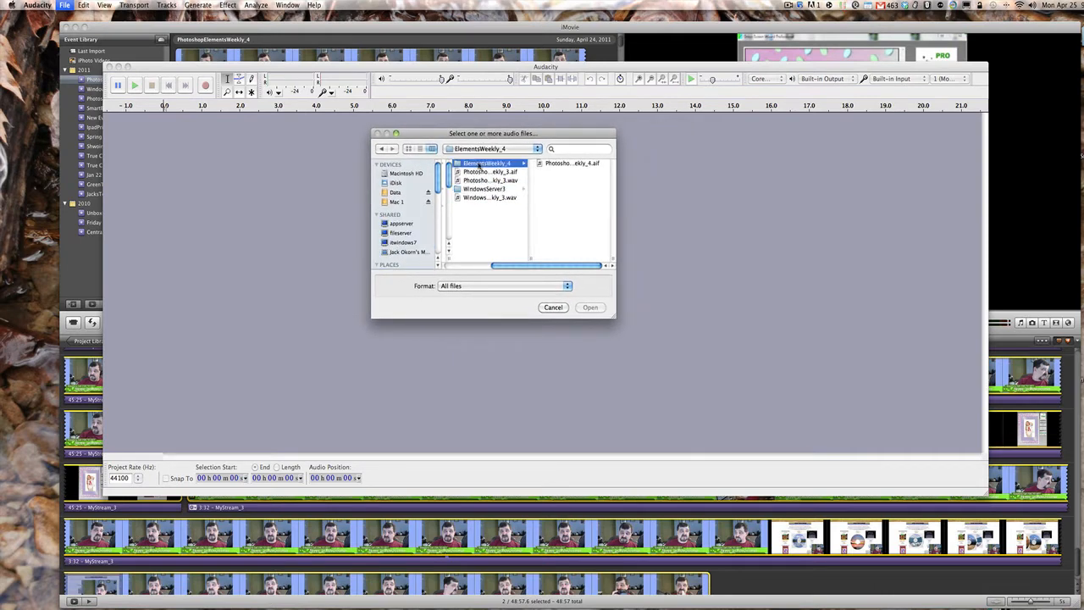
click(550, 163)
click(584, 308)
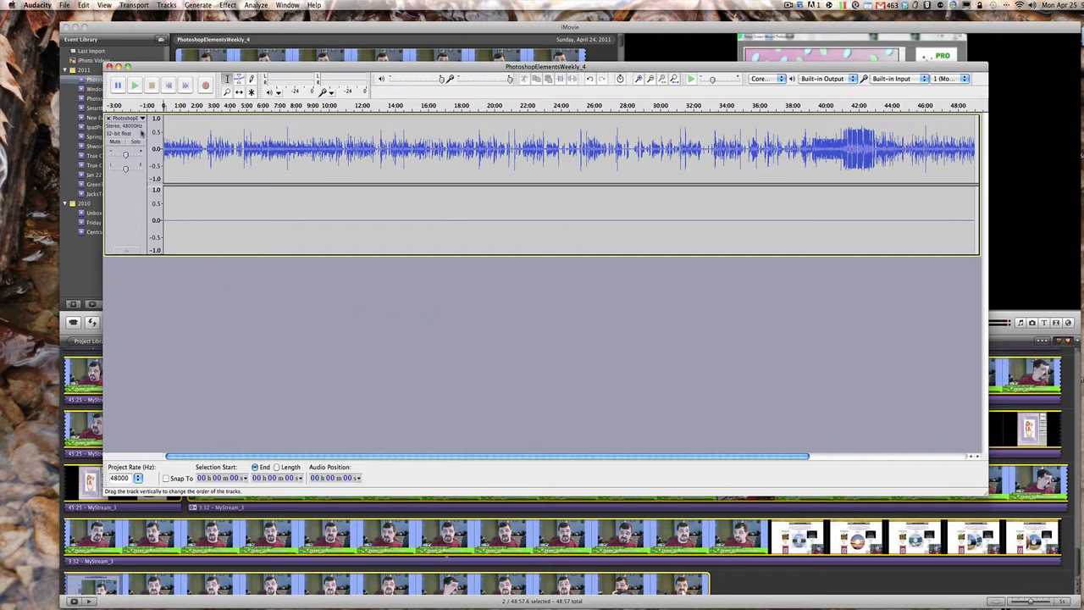
- Split the imported stereo track into separate left and right channel tracks
click(143, 119)
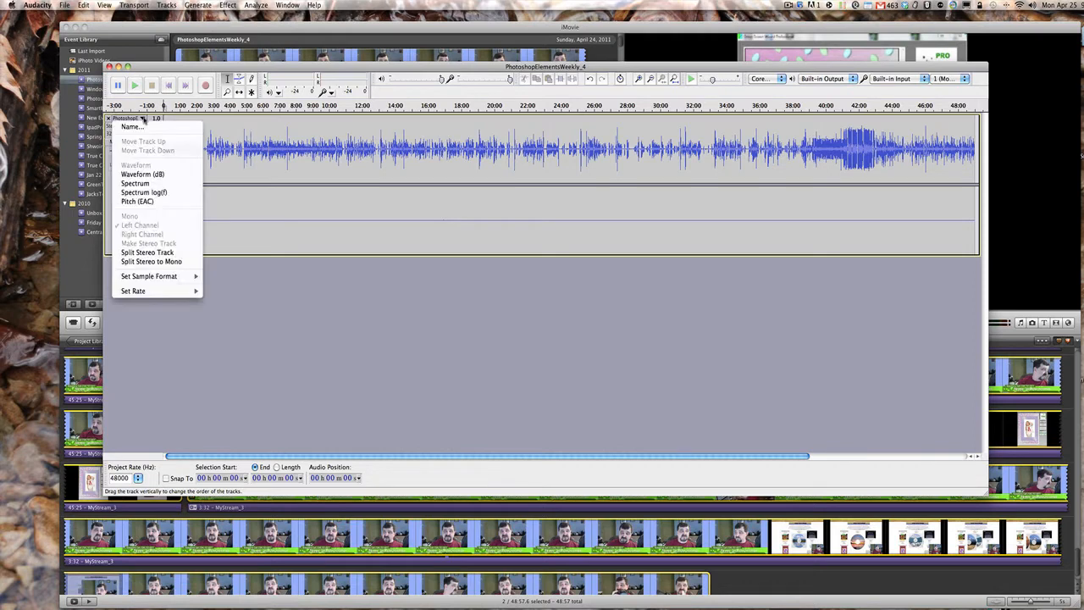
click(144, 118)
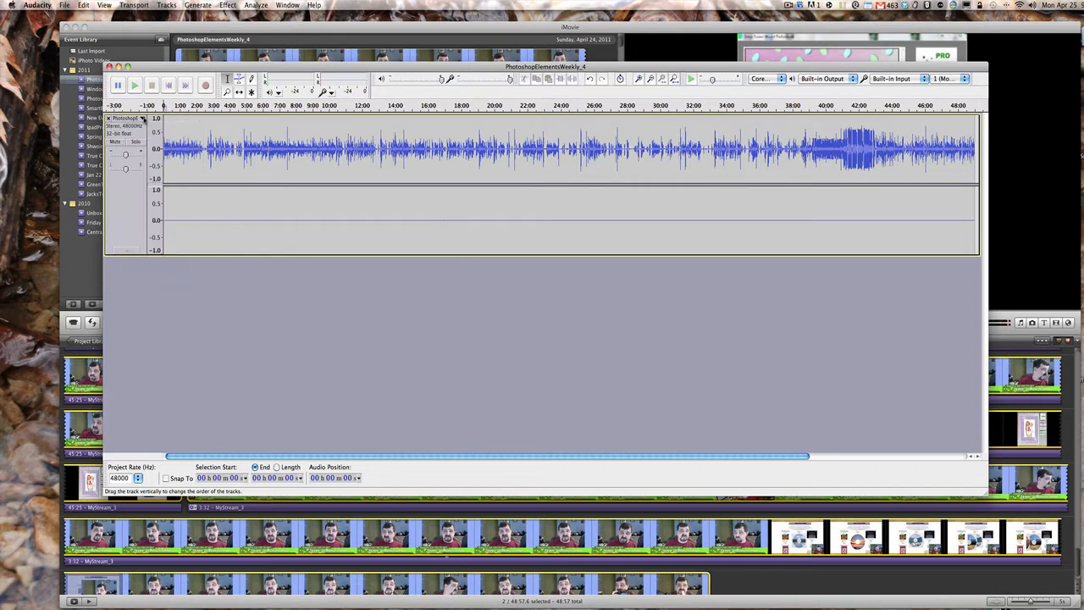
click(128, 187)
click(142, 119)
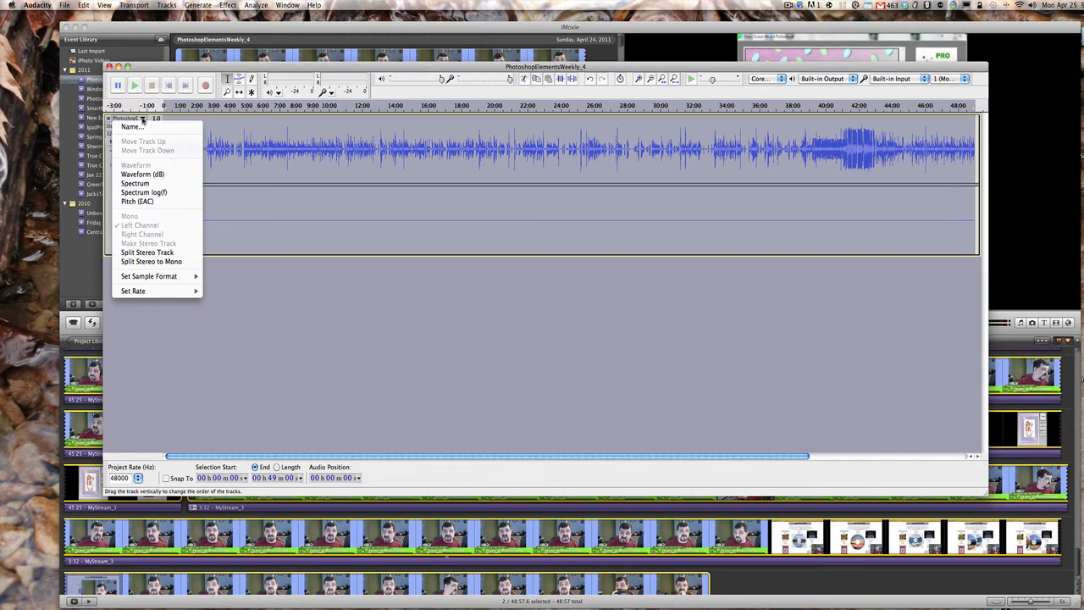
click(145, 253)
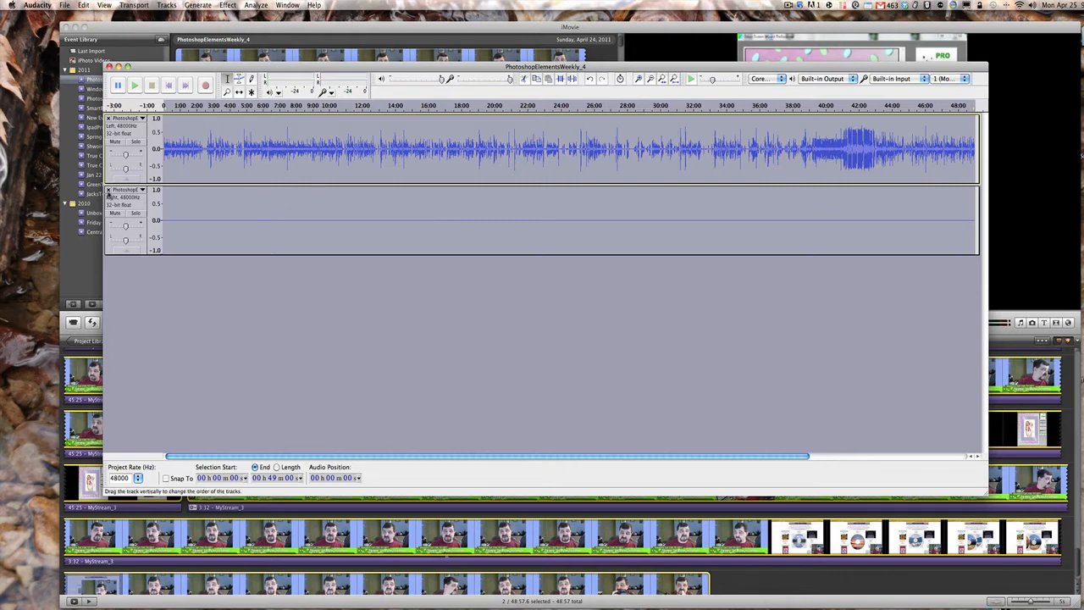
- Delete the silent right-channel track and duplicate the remaining left-channel track
click(108, 190)
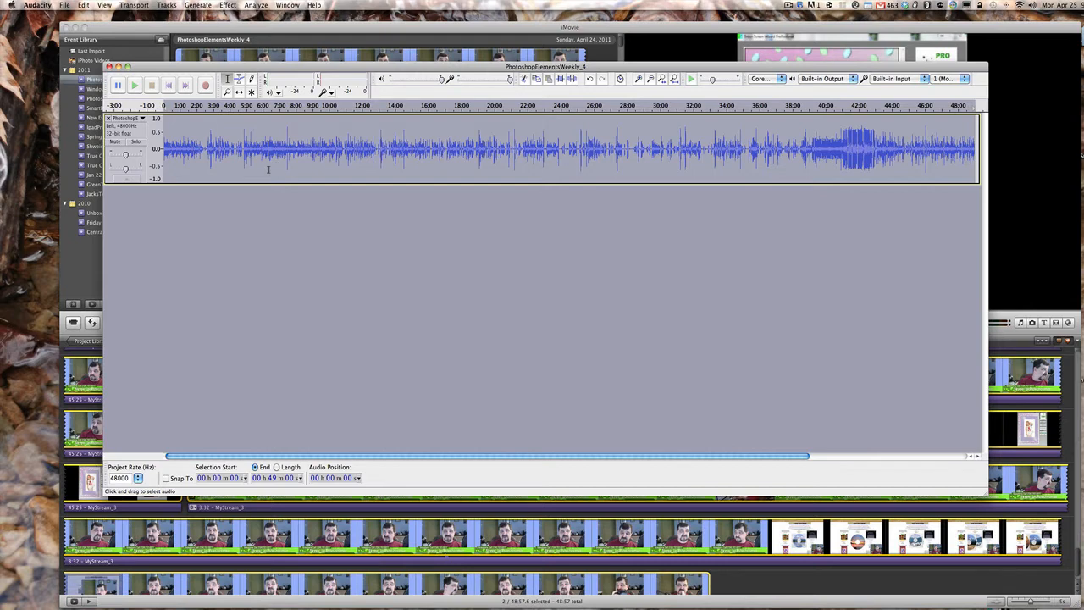
key(super+d)
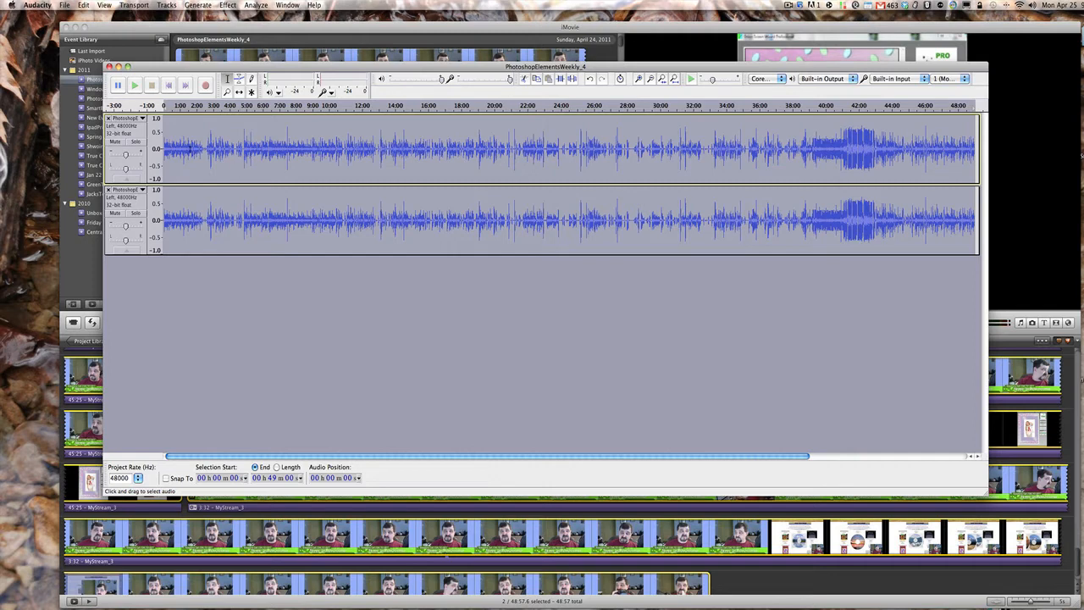
click(142, 134)
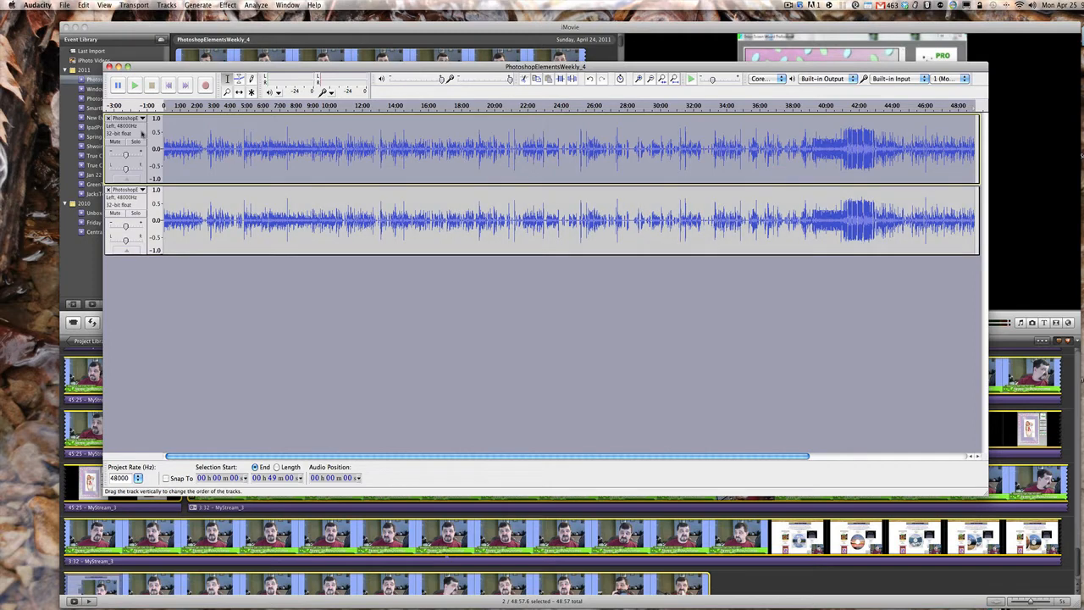
- Assign the lower duplicate track to the right channel and combine both tracks into one stereo track
click(143, 118)
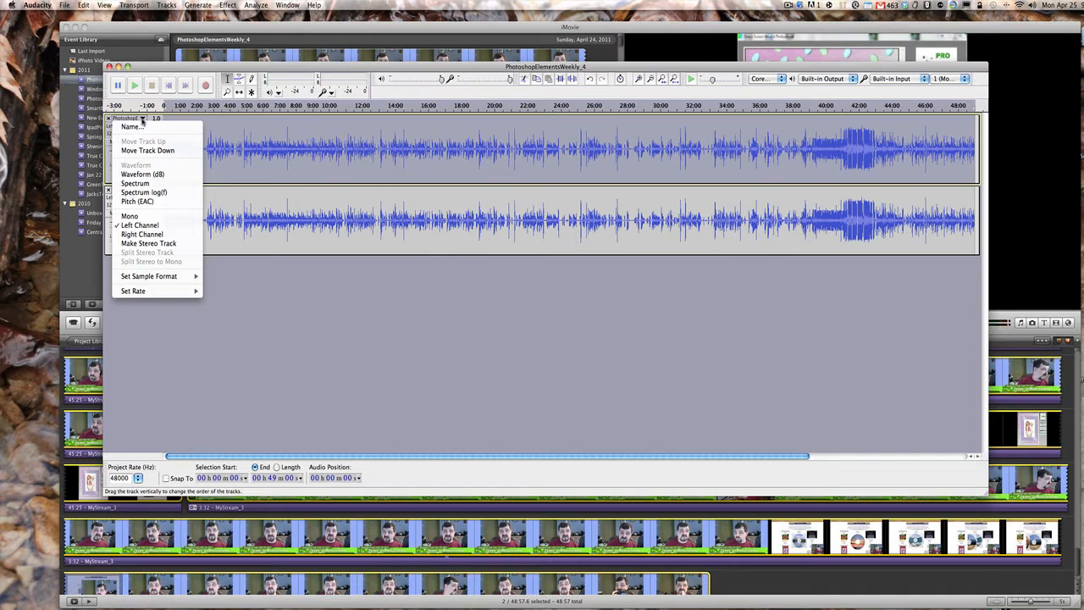
click(142, 120)
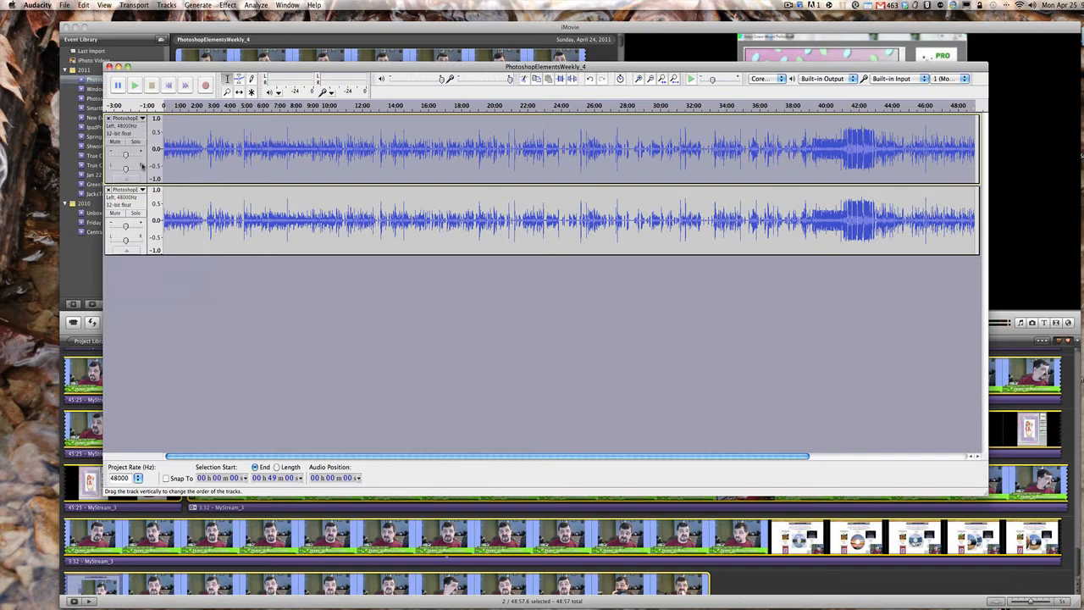
click(142, 189)
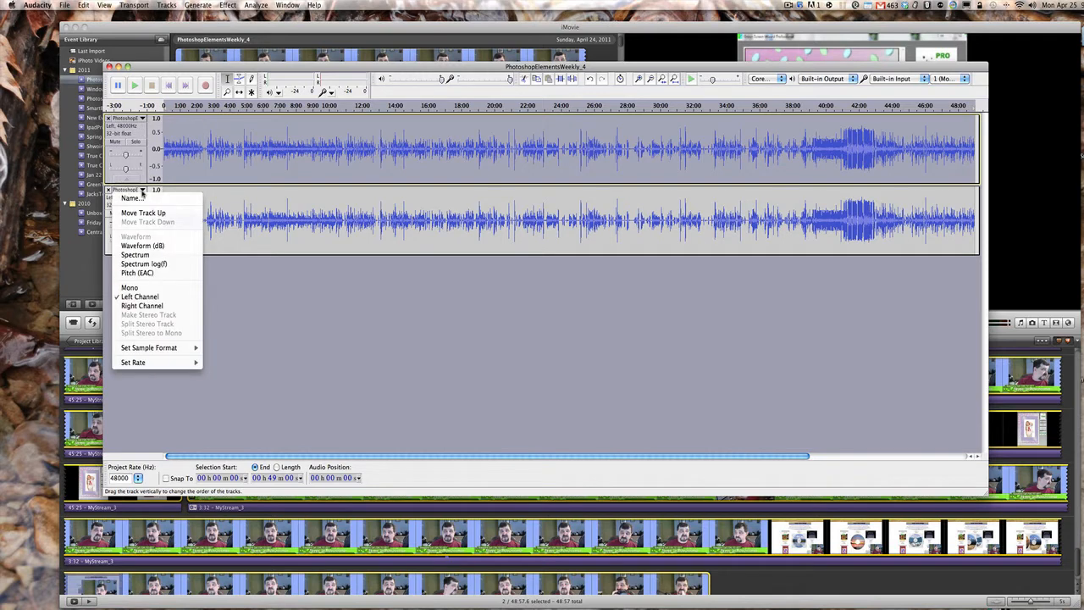
click(137, 305)
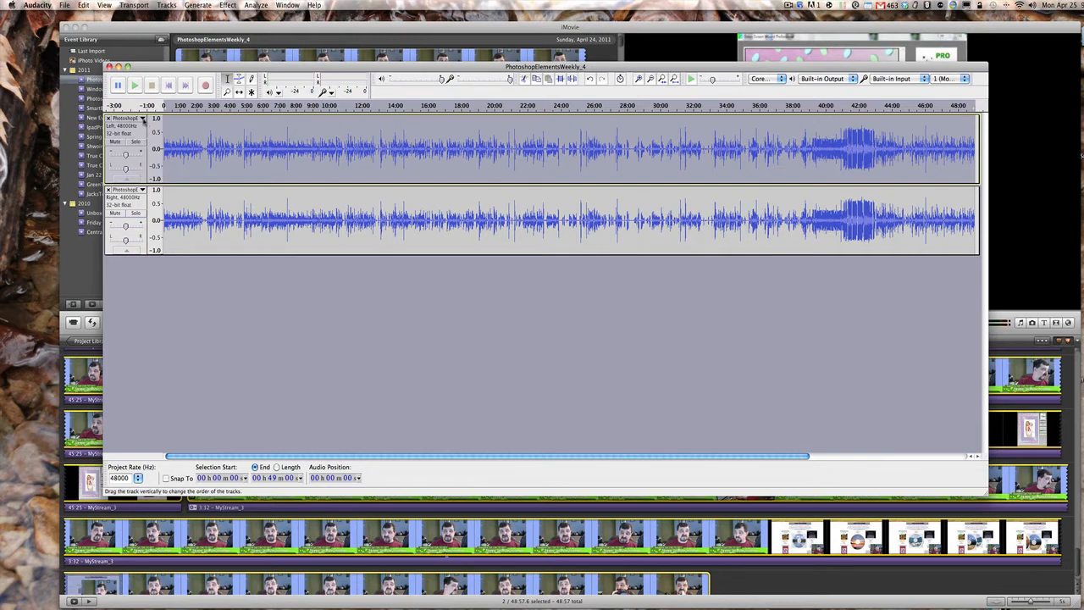
click(143, 118)
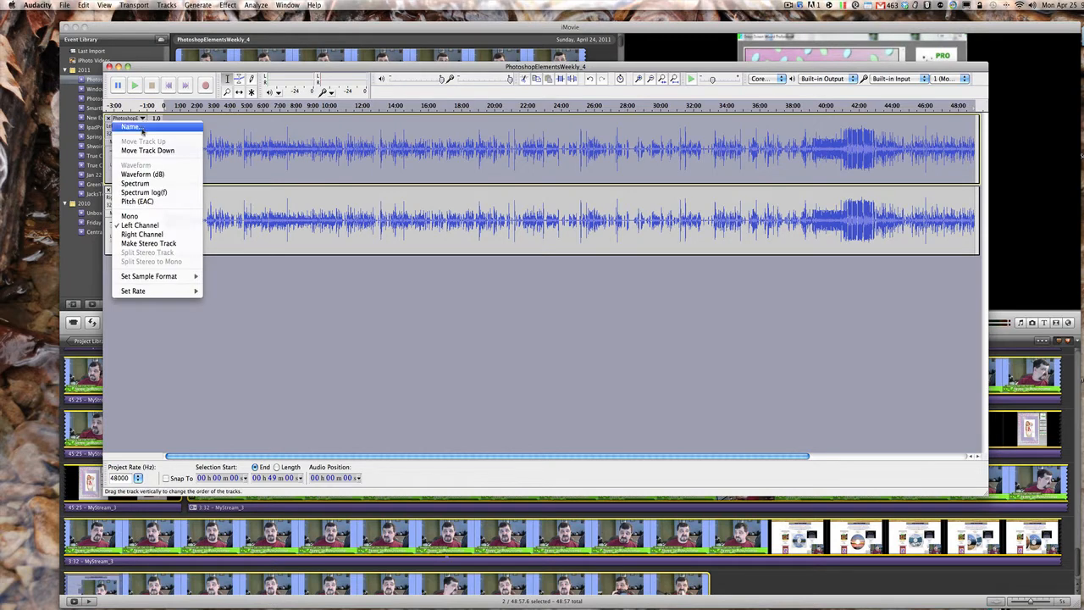
click(140, 243)
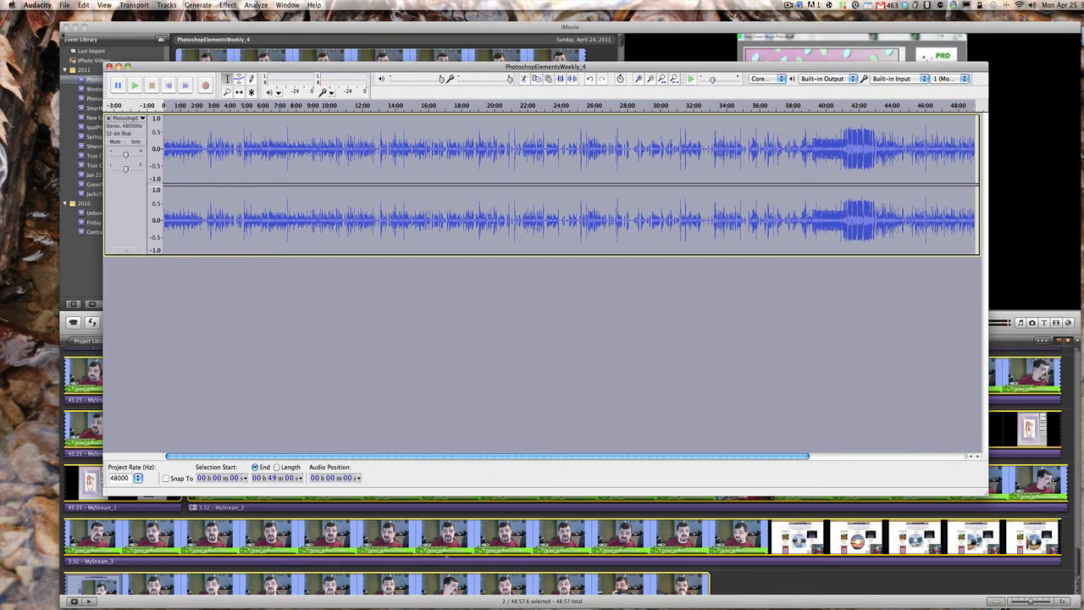
- Export the audio as PhotoshopElementsWeekly_4 in WAV (Microsoft) signed 16 bit PCM format to the ElementsWeekly_4 folder, leaving the metadata blank
click(64, 5)
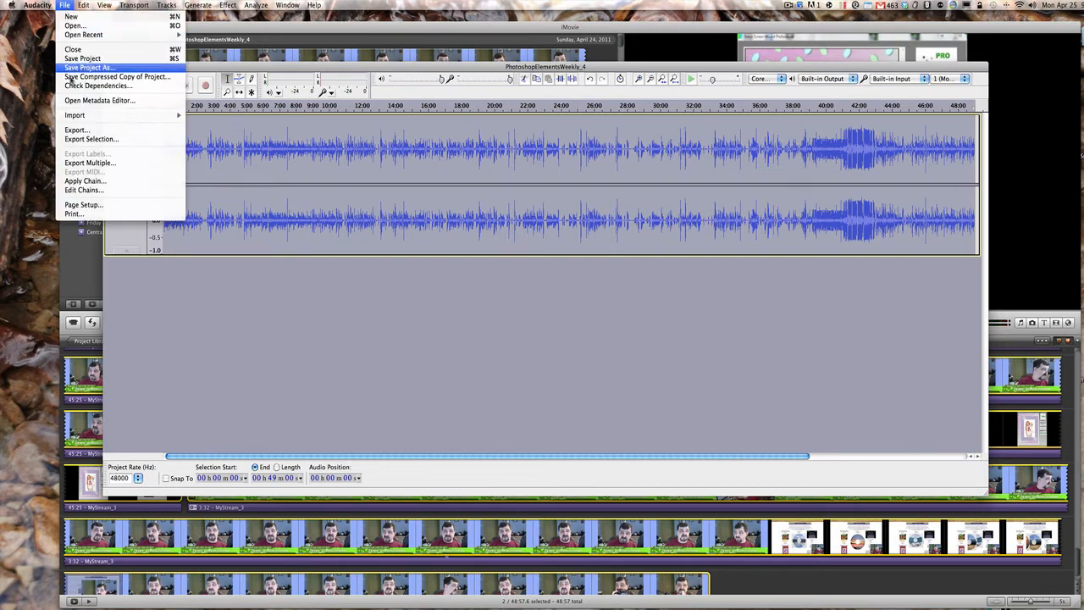
click(75, 131)
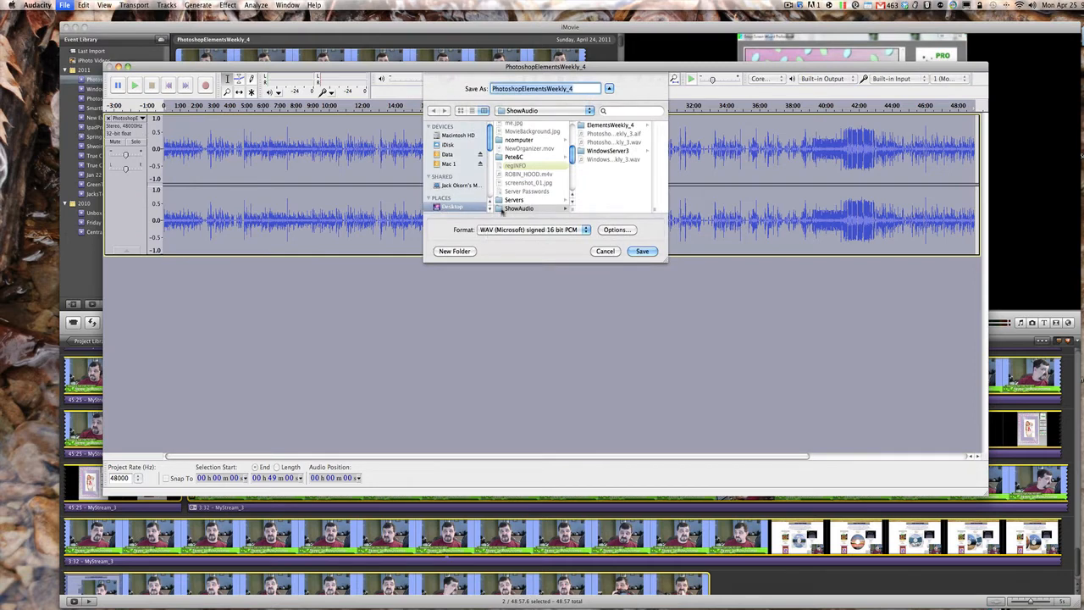
click(599, 125)
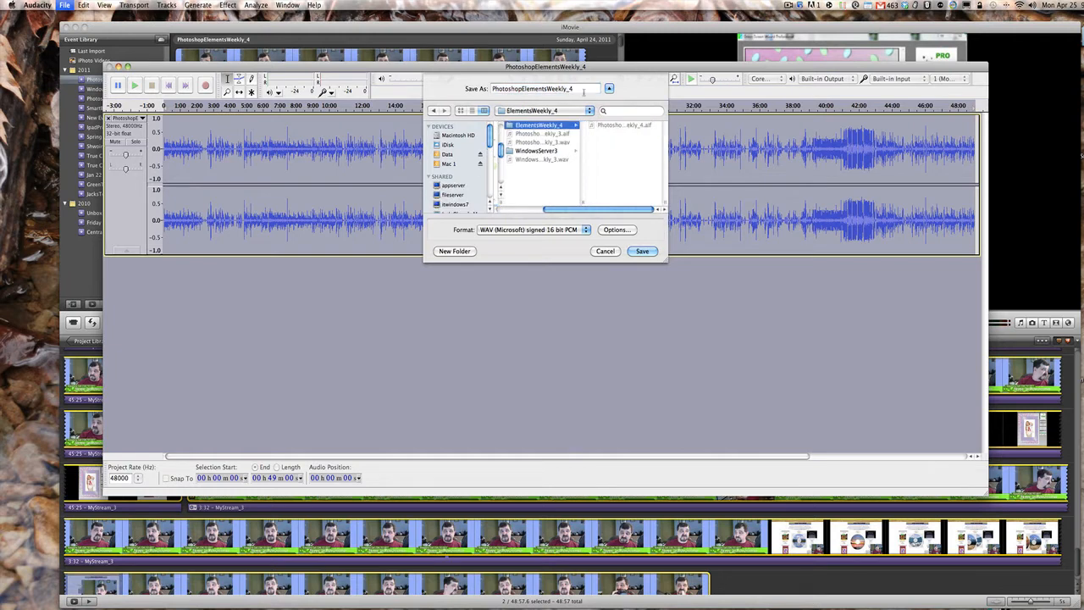
click(642, 252)
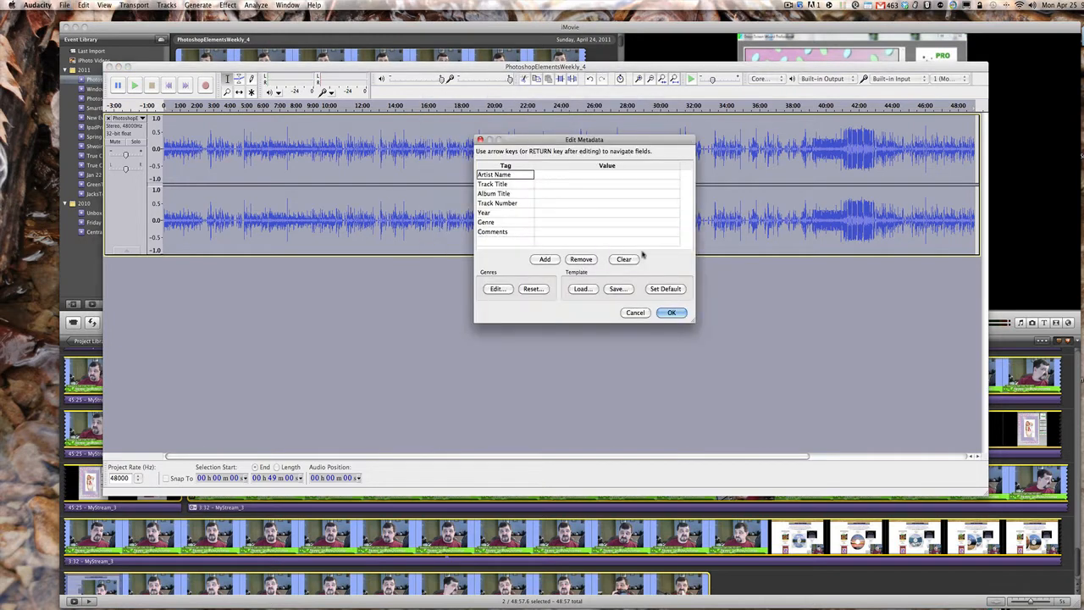
click(670, 312)
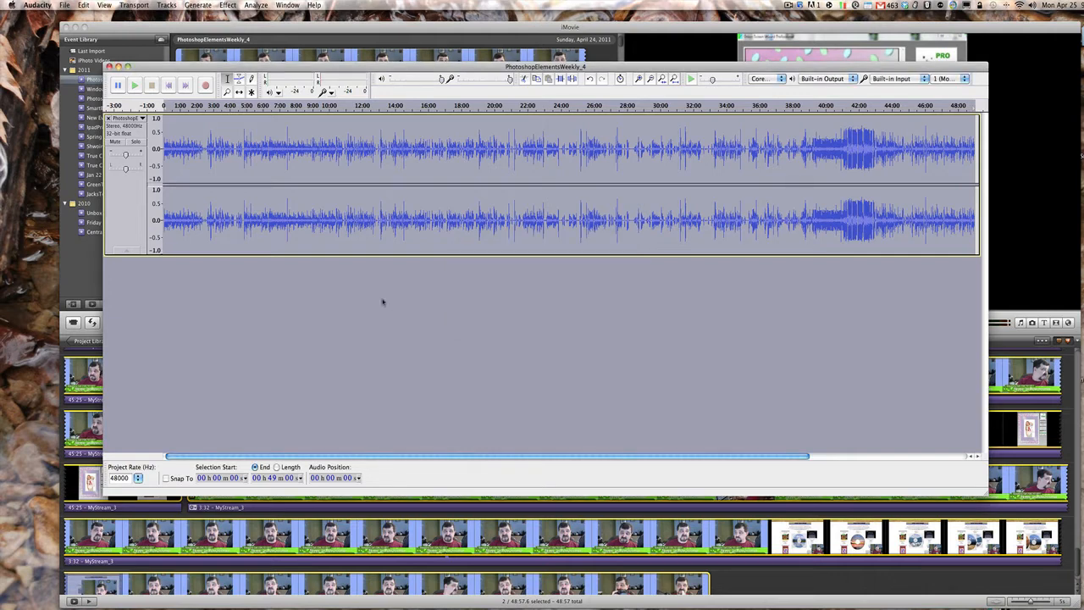
- Quit Audacity and return to iMovie
click(40, 6)
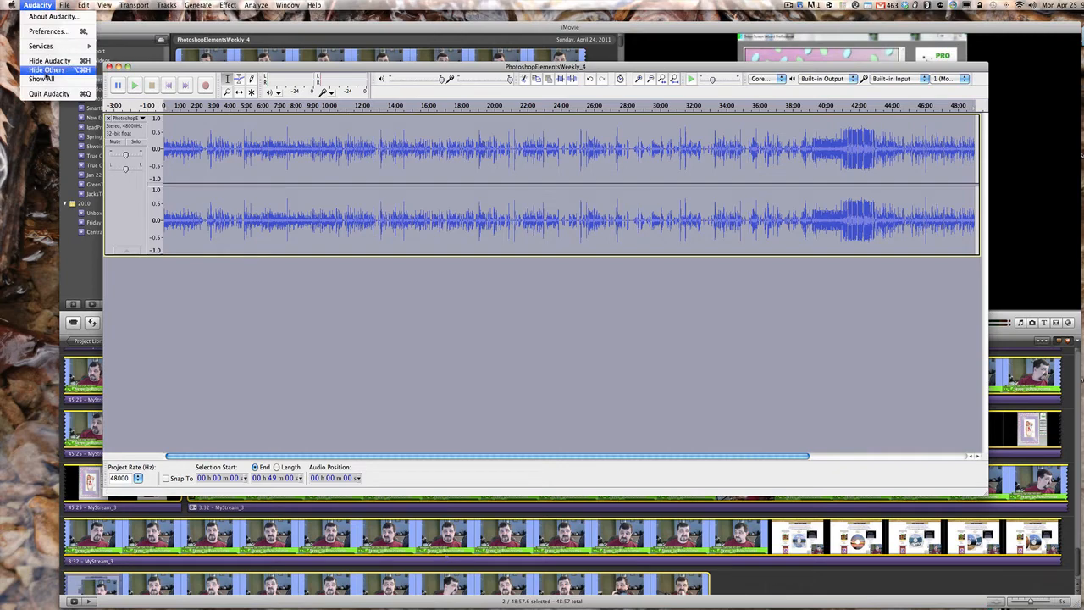
click(48, 94)
click(527, 180)
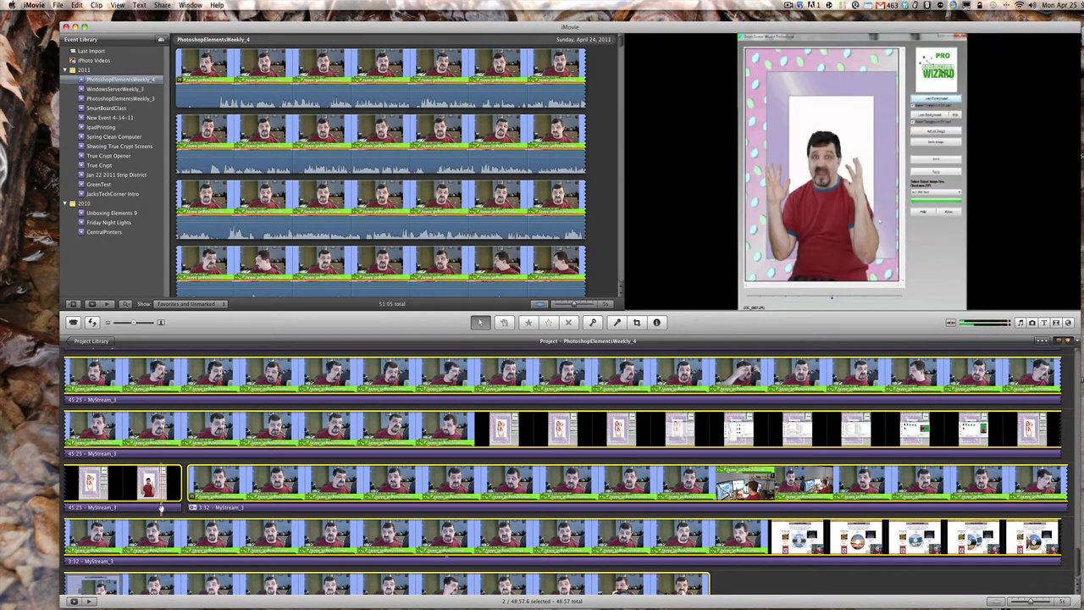
- Delete both detached MyStream_3 audio clips, the 45:25 one and the 3:32 one, from the project
click(160, 508)
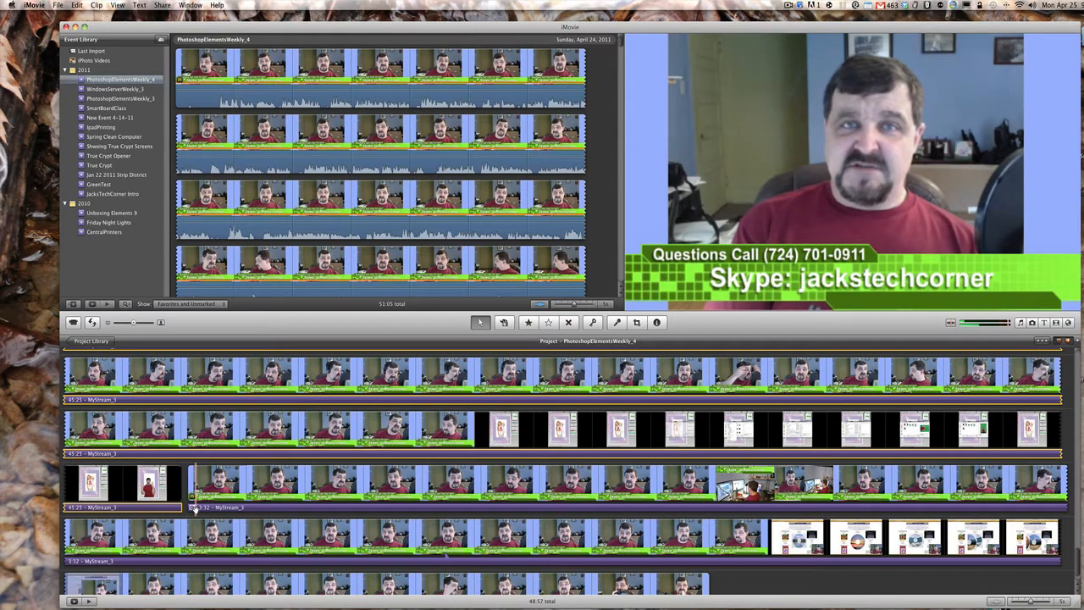
click(195, 508)
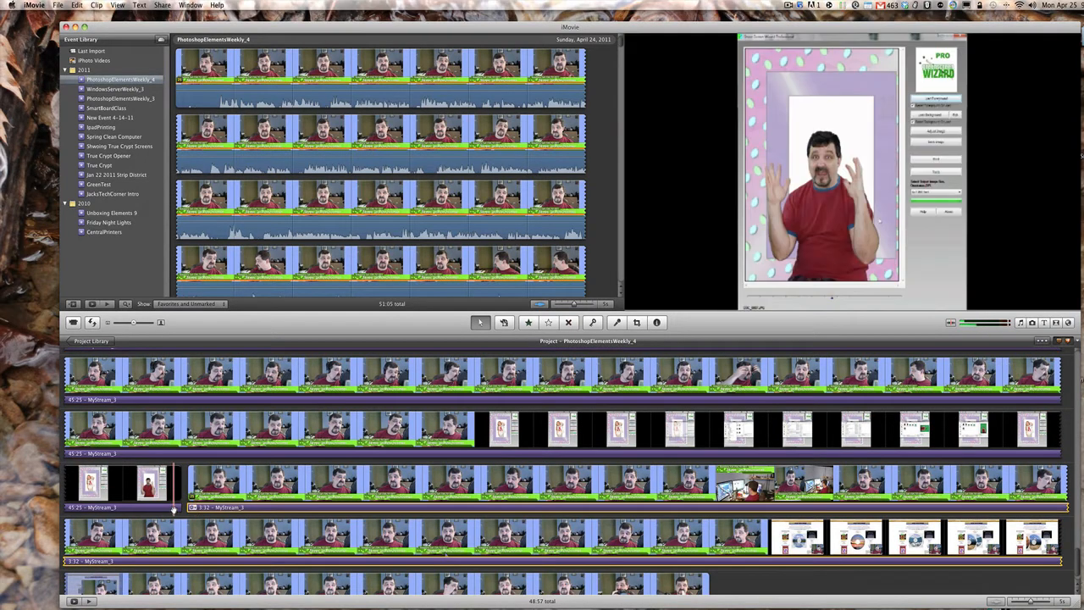
click(173, 509)
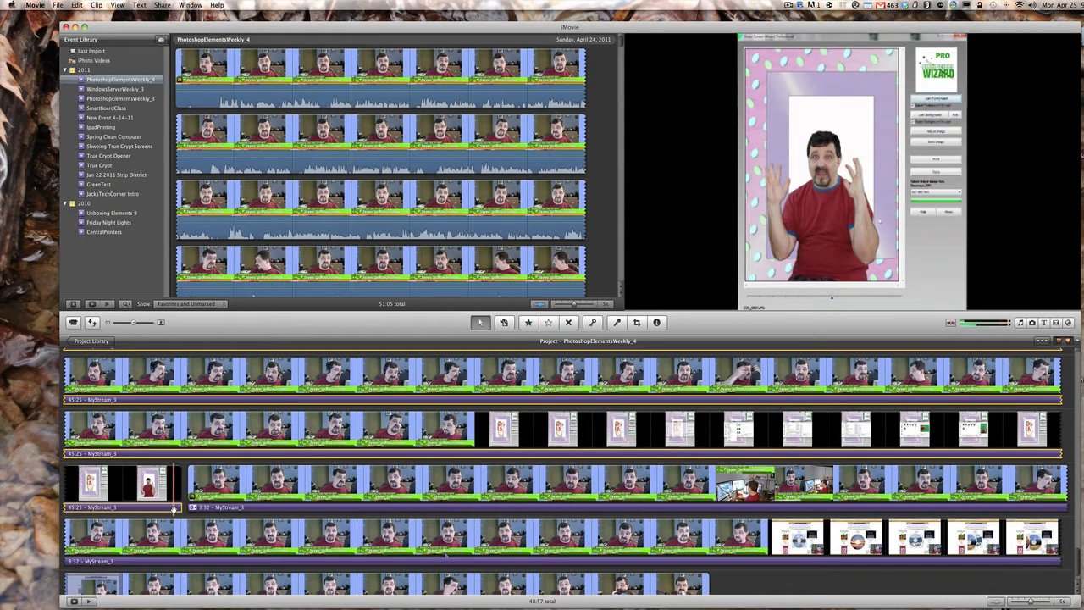
key(Delete)
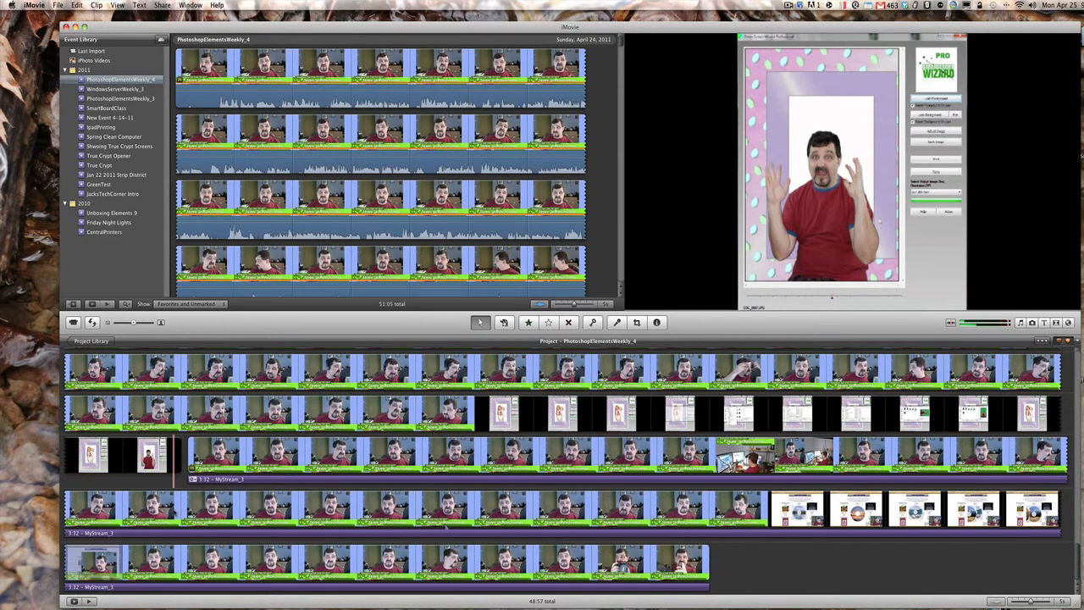
click(191, 478)
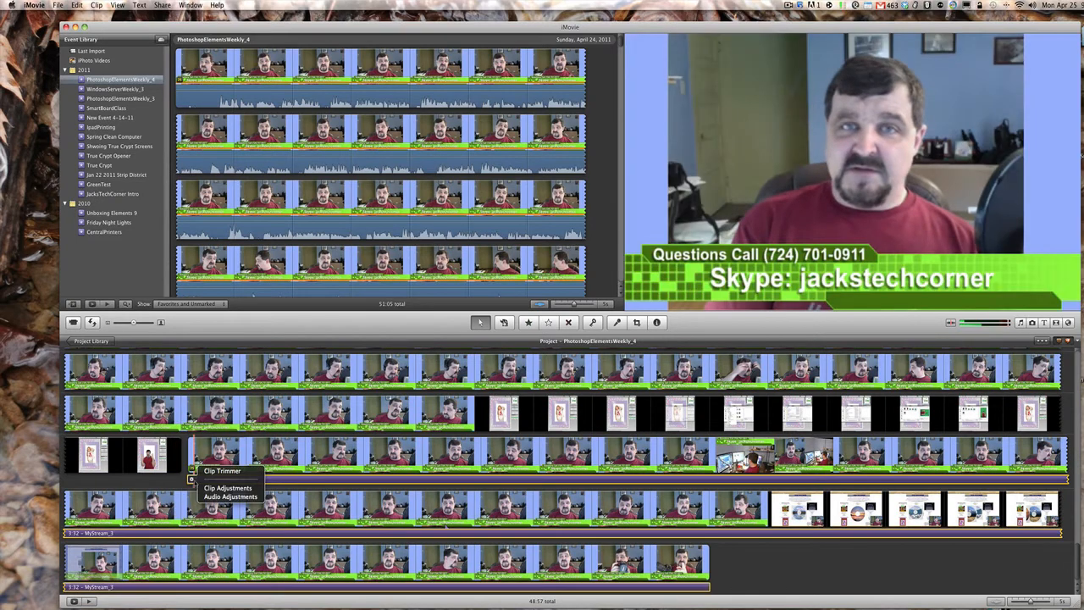
click(275, 481)
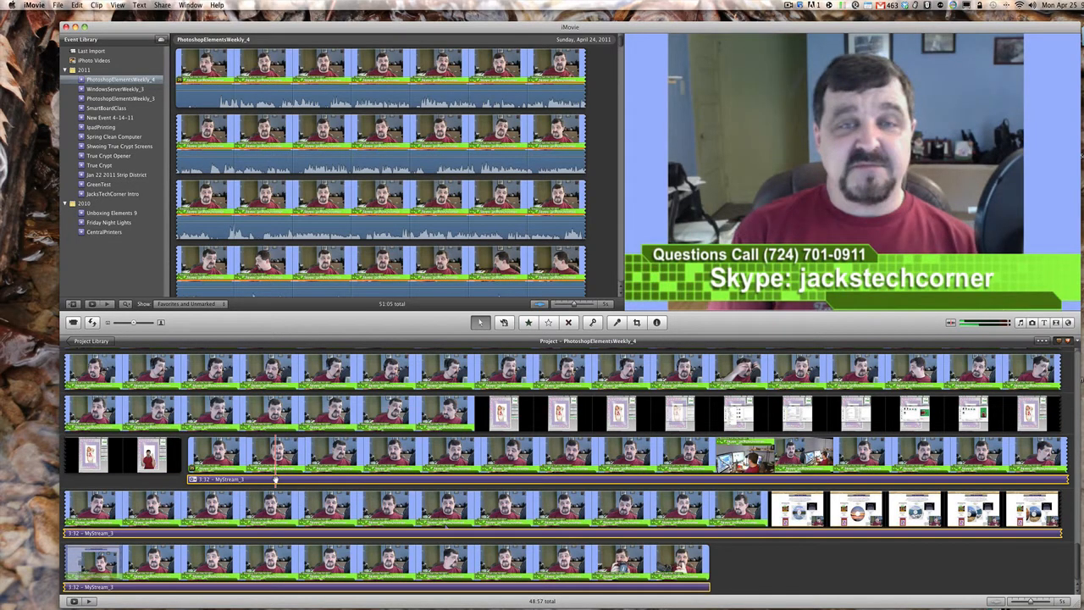
key(Delete)
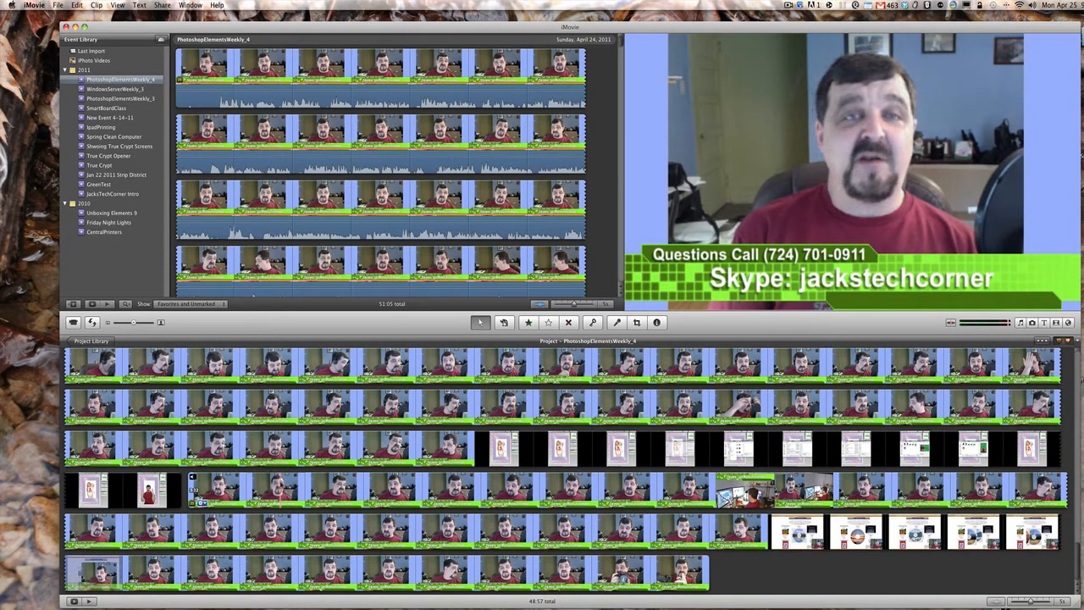
- Return to the project's beginning and open the ElementsWeekly_4 folder inside the desktop's ShowAudio folder in Finder, over the iMovie window
scroll(565, 471, up, 15)
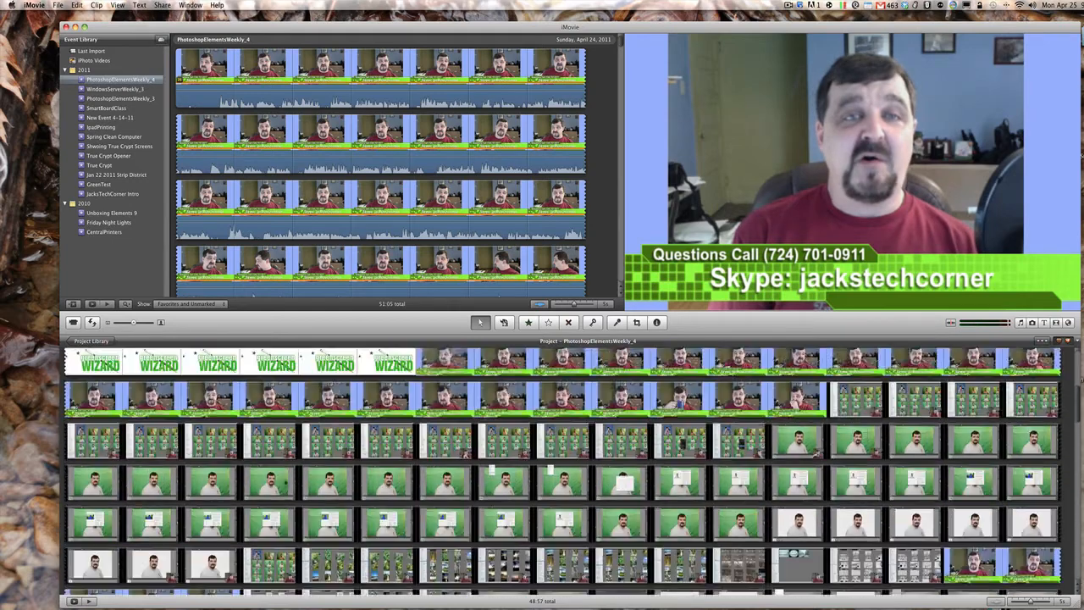
scroll(562, 470, up, 8)
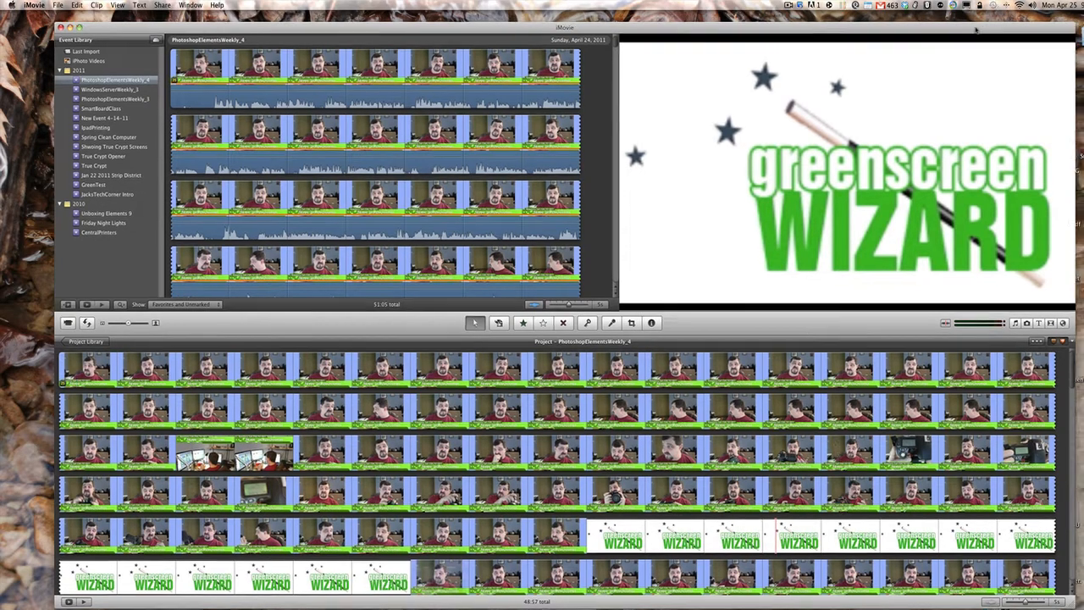
drag(984, 30, 888, 22)
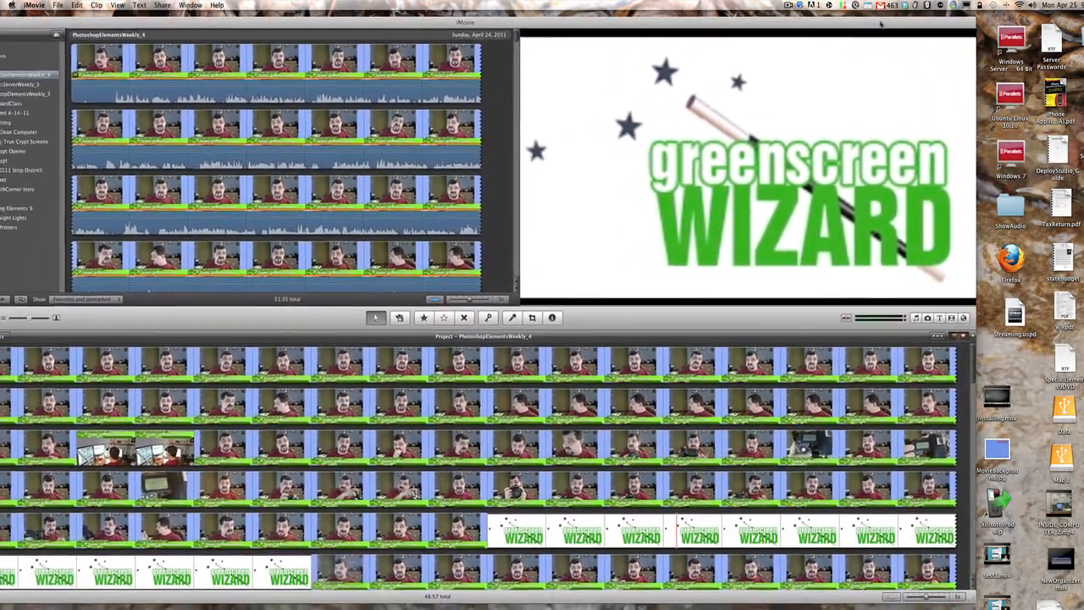
click(1009, 203)
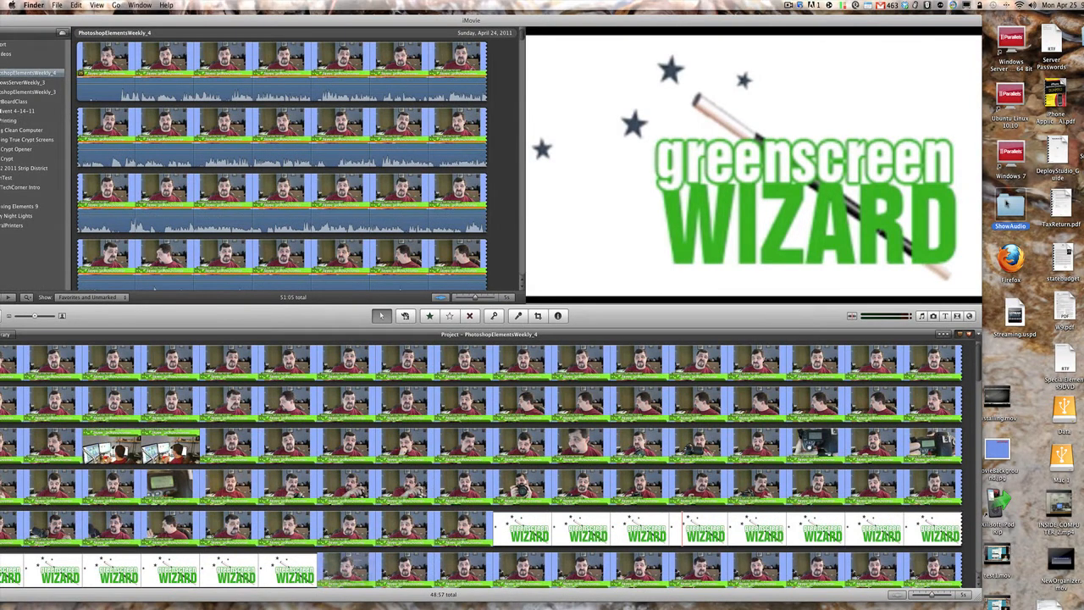
drag(841, 23, 965, 18)
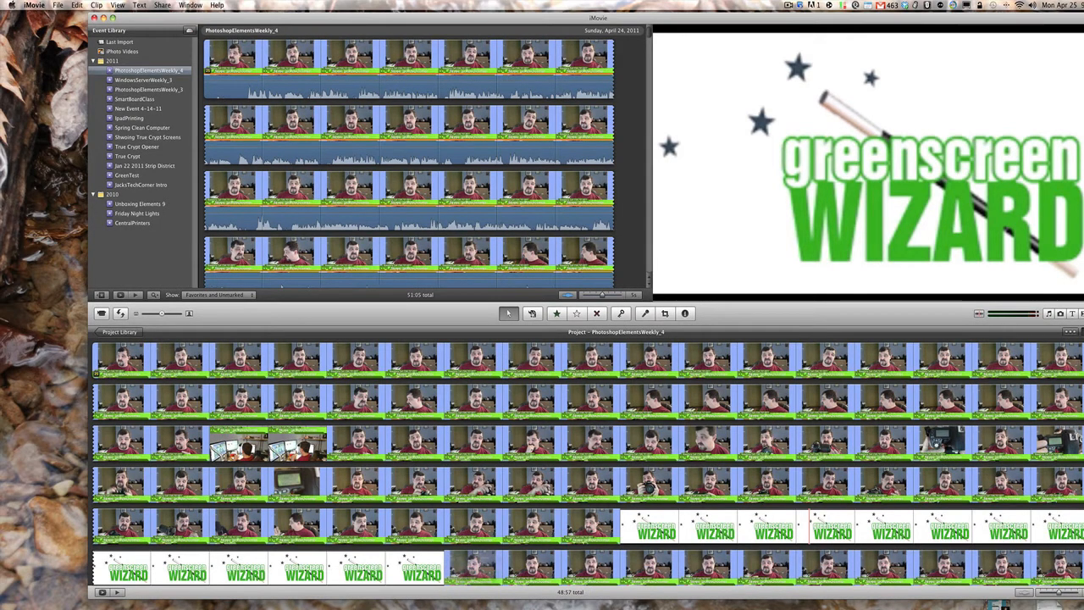
drag(1083, 107, 317, 71)
click(390, 103)
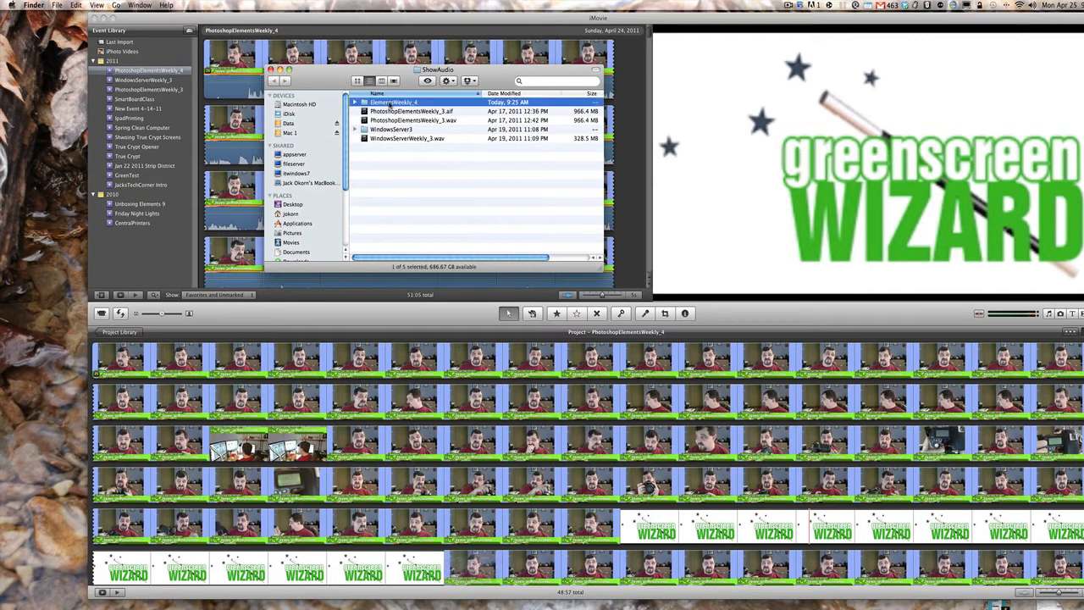
double_click(390, 105)
- Add PhotoshopElementsWeekly_4.wav to the iMovie project as an audio track beginning at the start of the first clip
click(438, 112)
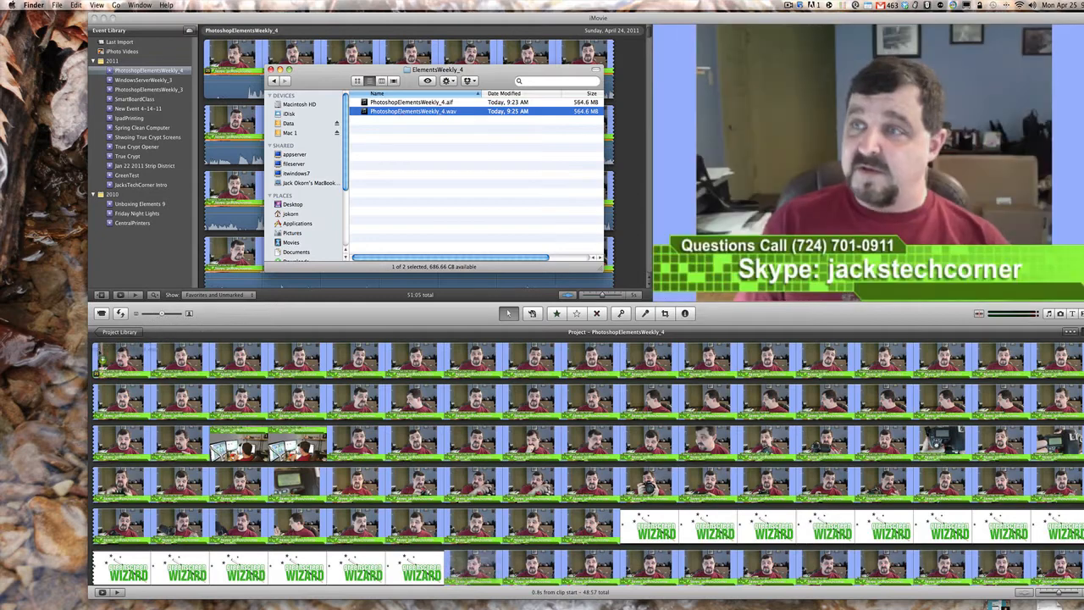
drag(94, 361, 94, 361)
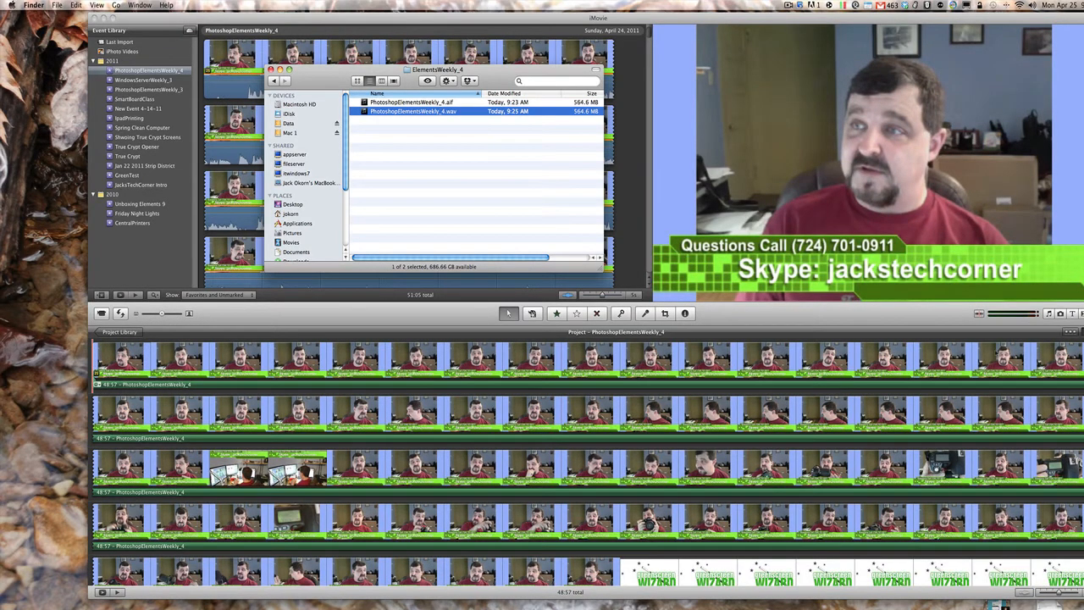
click(586, 462)
- Examine the new audio track's coverage through the end of the project and play a late section to check its sound and sync
scroll(586, 462, down, 15)
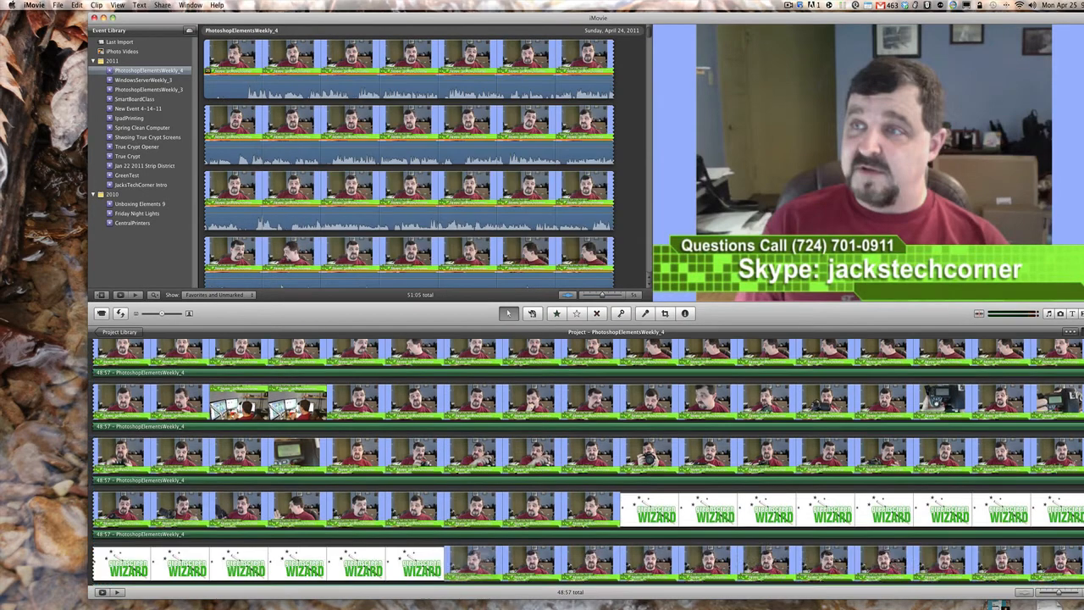
scroll(586, 463, down, 20)
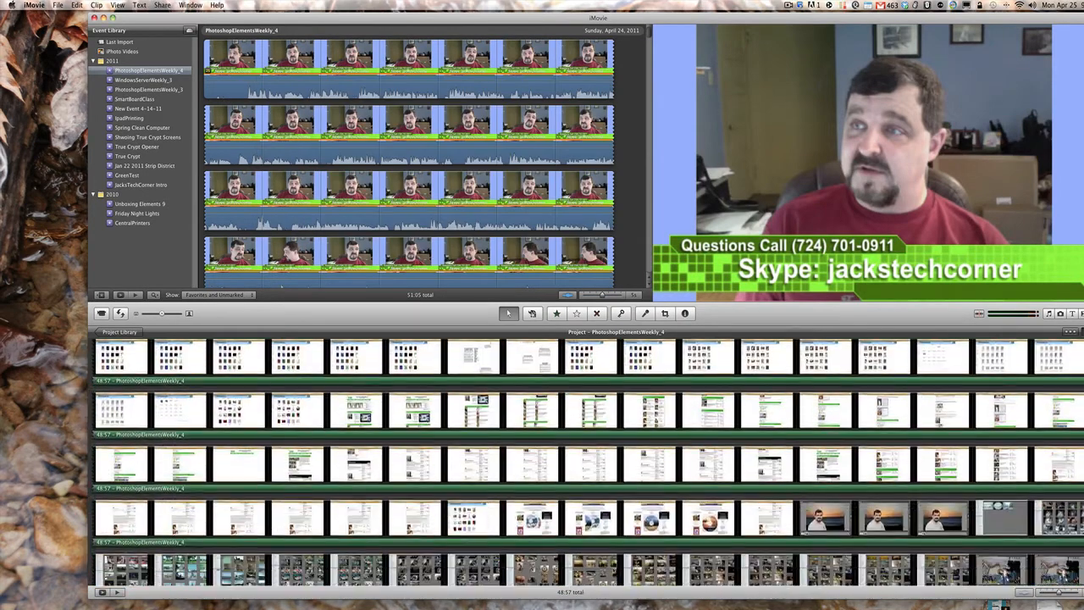
scroll(586, 462, down, 10)
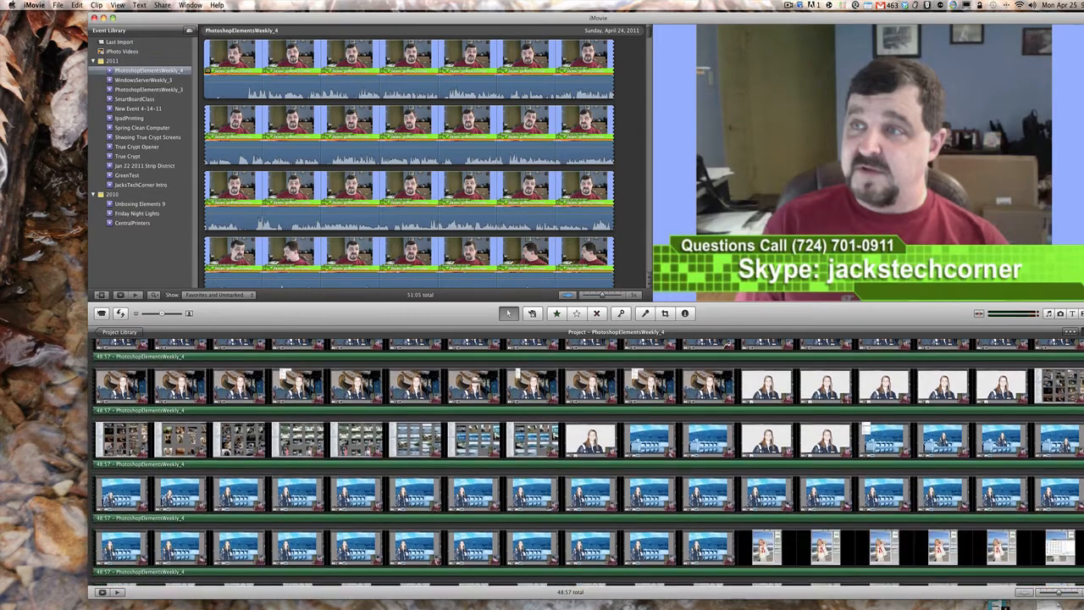
scroll(586, 462, down, 8)
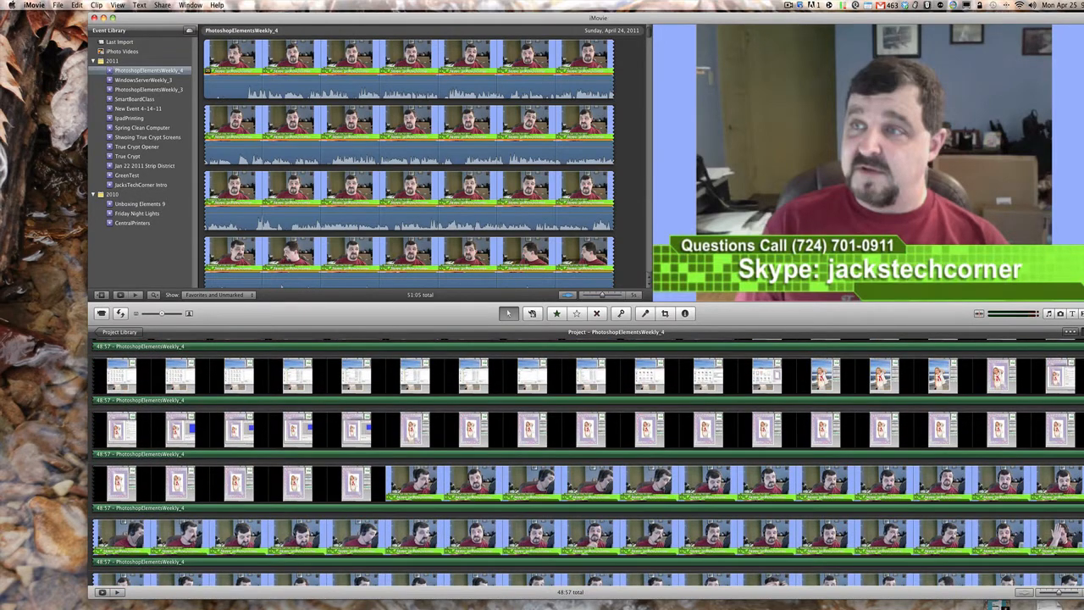
scroll(585, 462, down, 10)
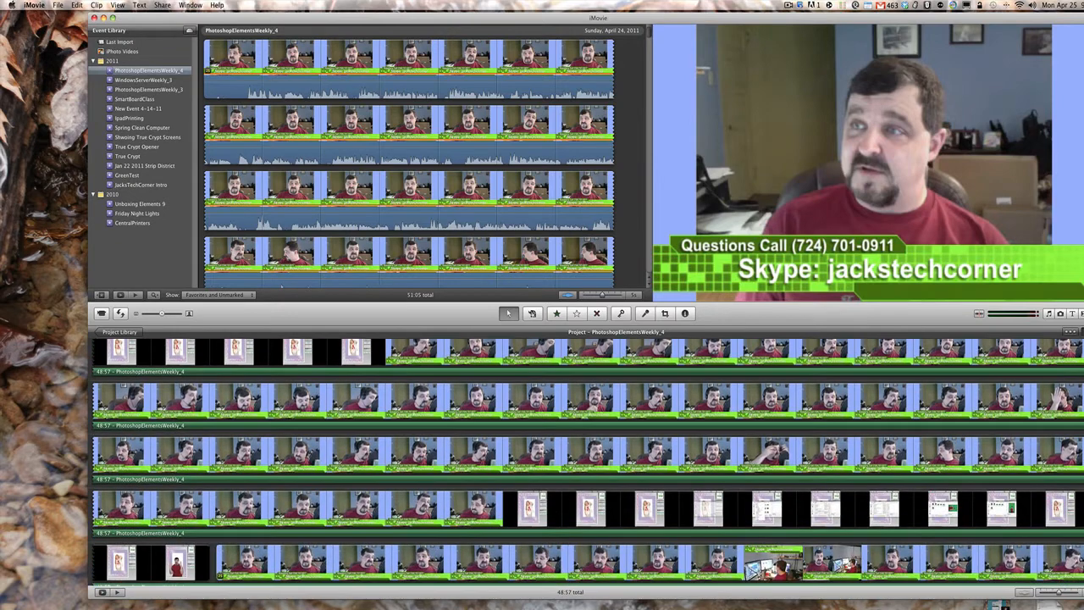
scroll(602, 476, down, 3)
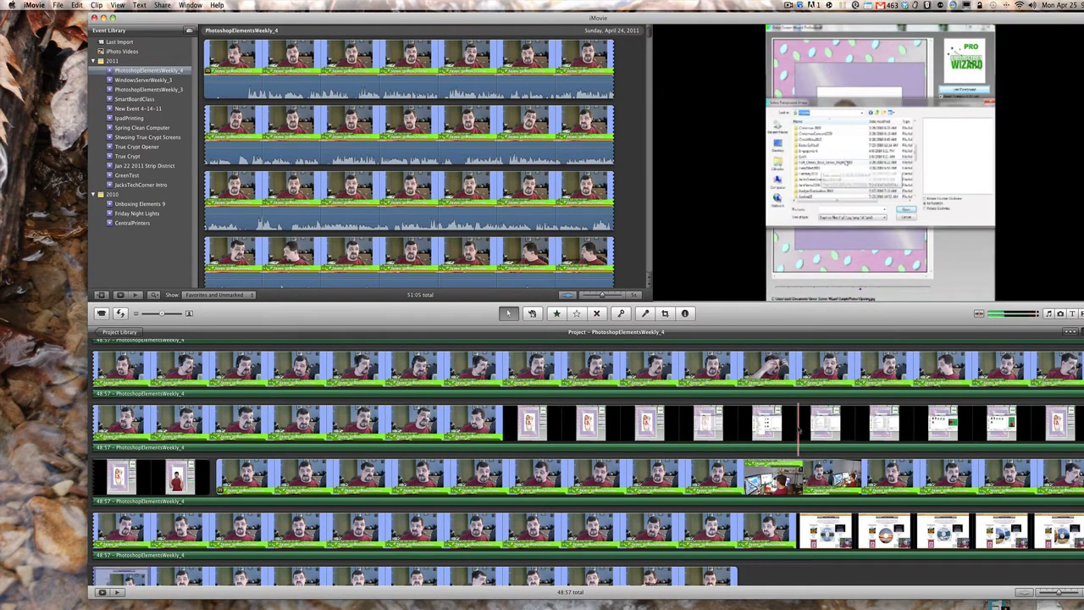
key(space)
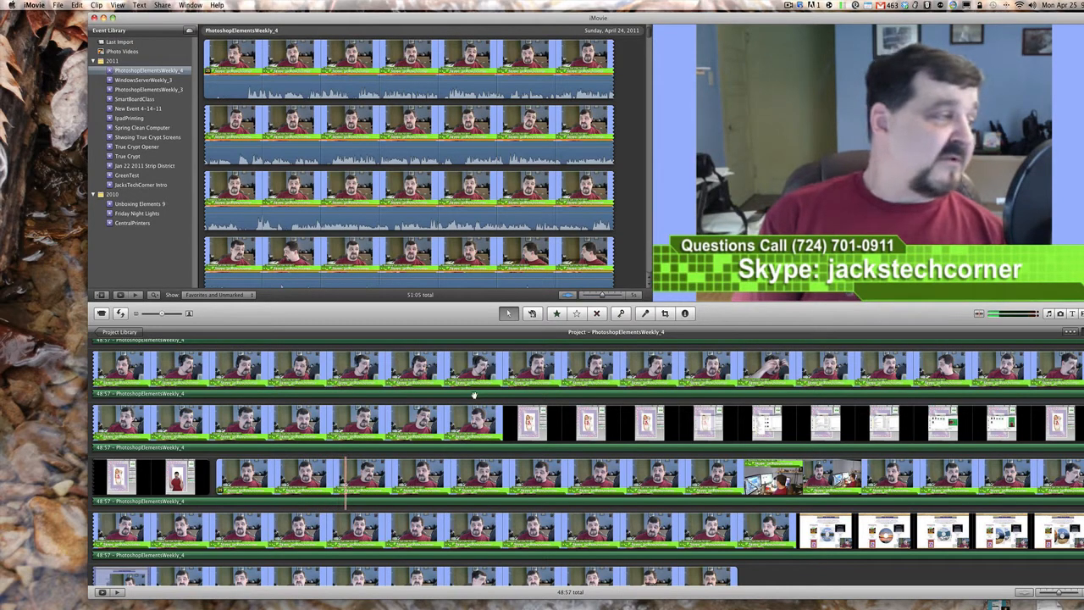
scroll(434, 414, down, 3)
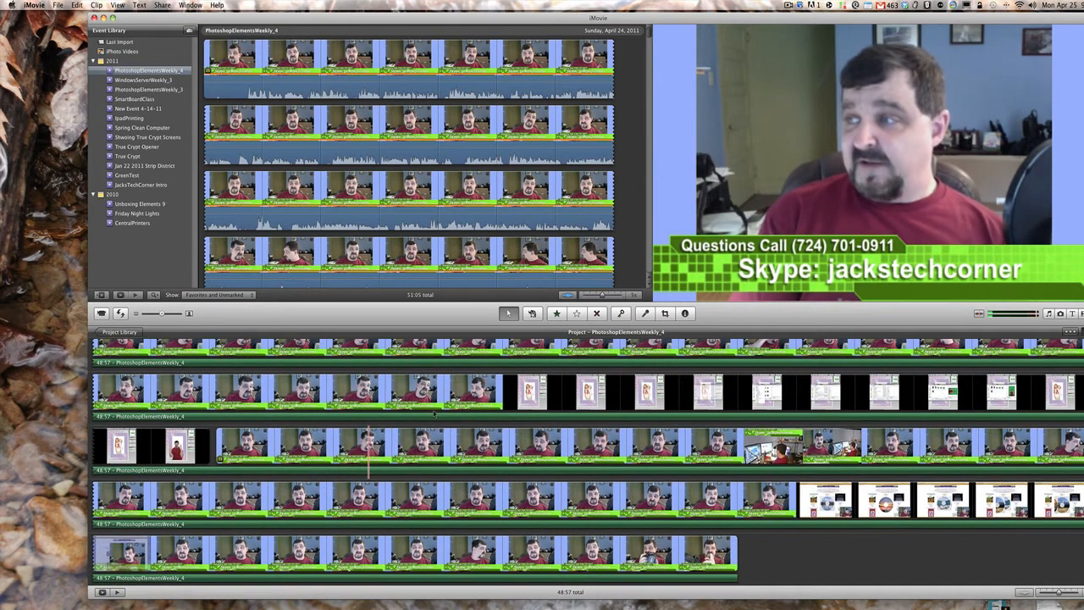
scroll(434, 414, up, 6)
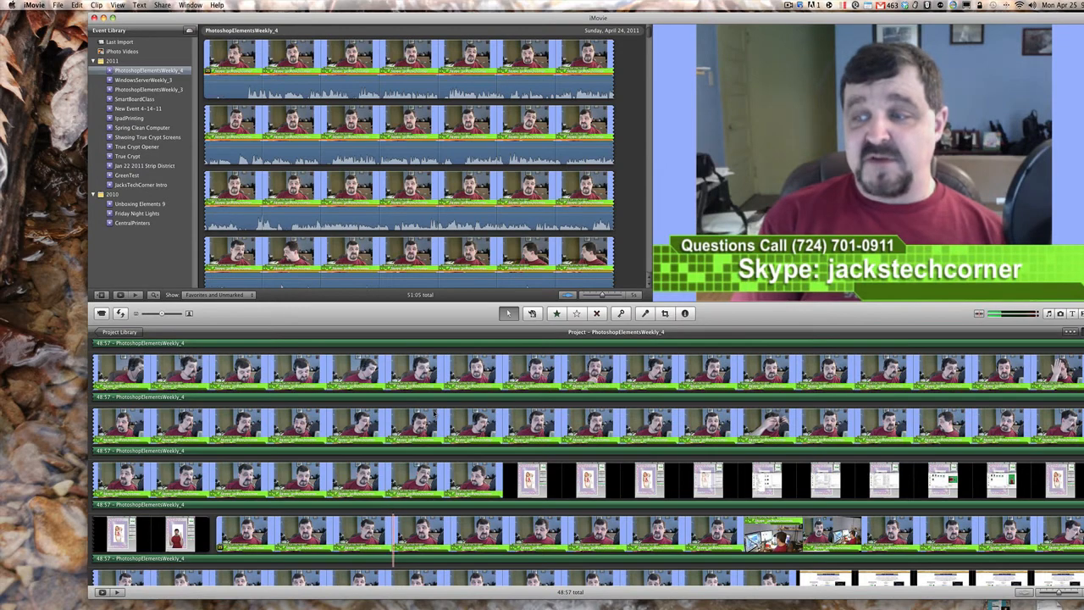